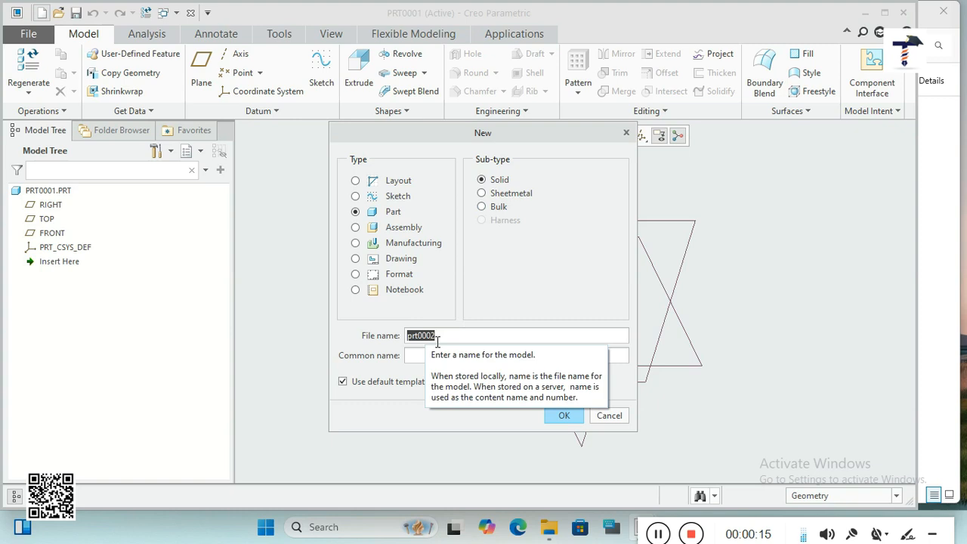
- Create a new solid part named 123, using the mmns_part_solid template instead of the default one
{"action": "type", "text": "123"}
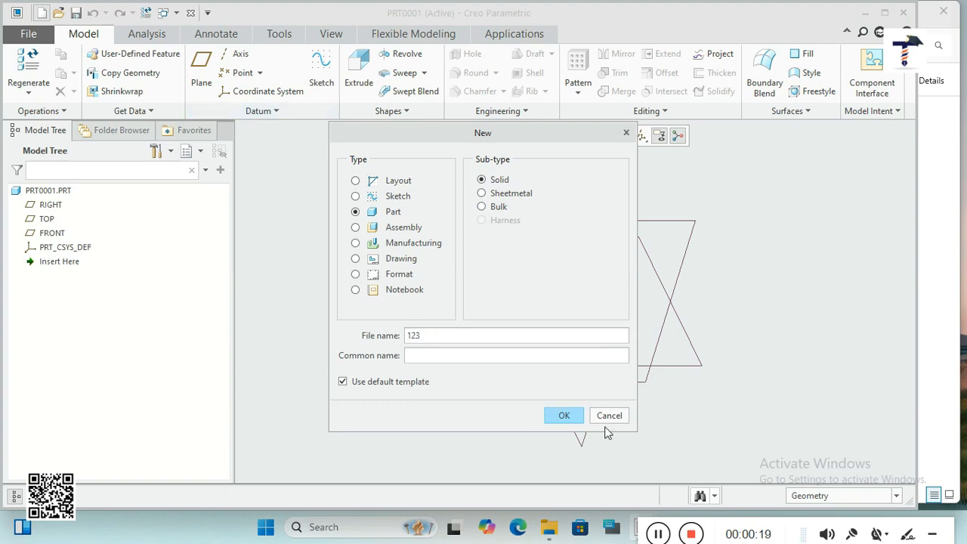
{"action": "left_click", "coordinate": [378, 388]}
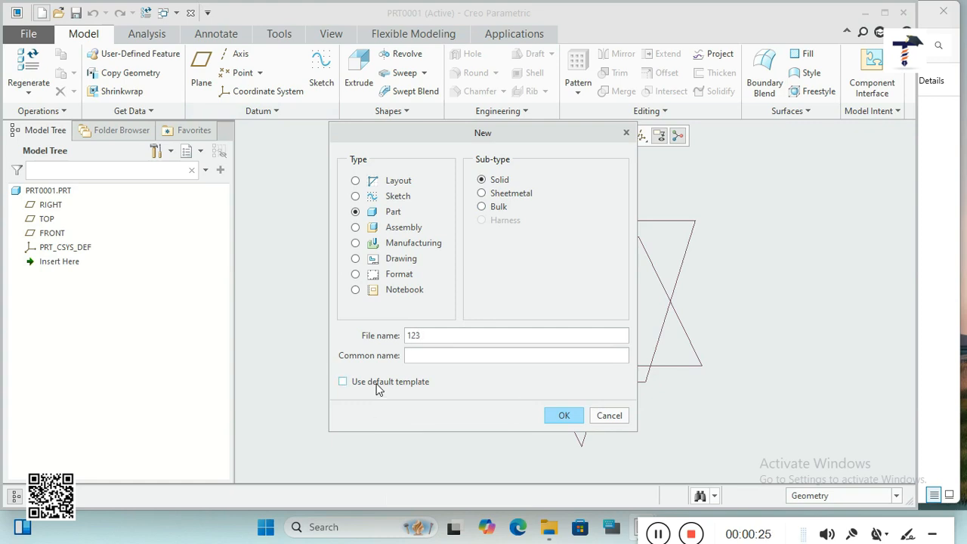
{"action": "left_click", "coordinate": [563, 415]}
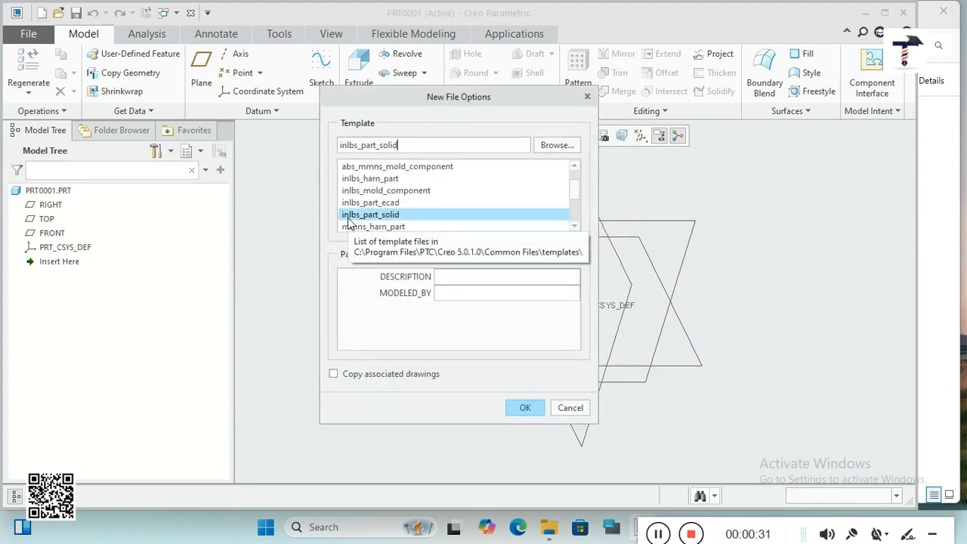
{"action": "left_click_drag", "start_coordinate": [574, 198], "coordinate": [574, 216]}
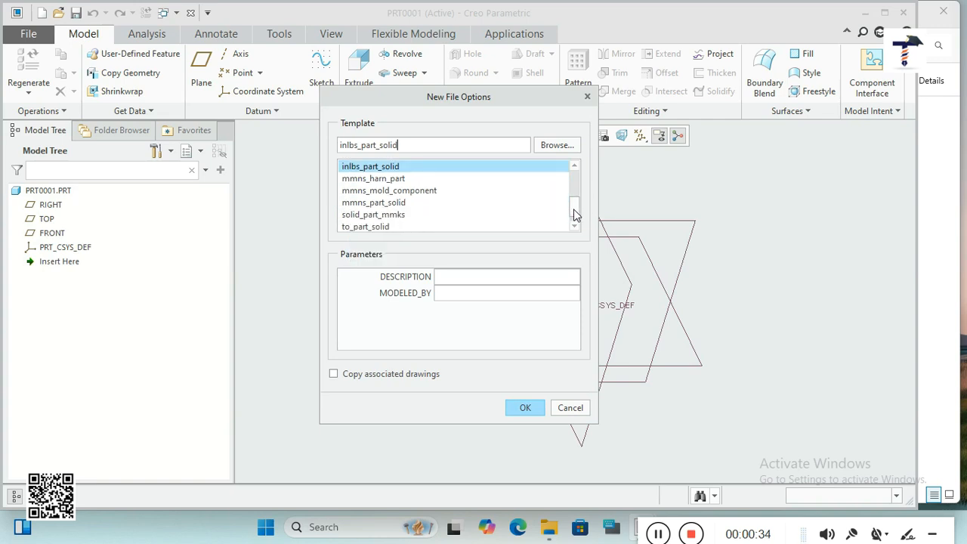
{"action": "left_click", "coordinate": [373, 205]}
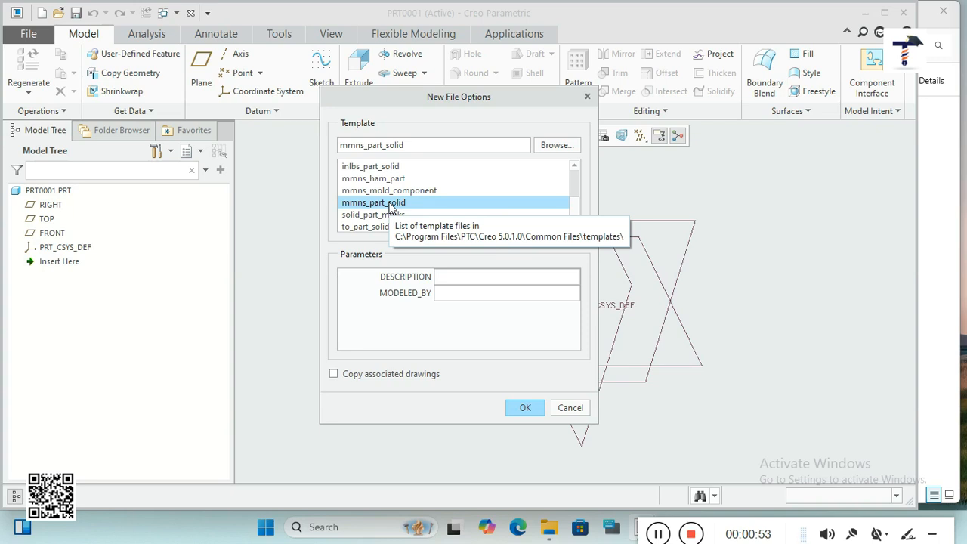
{"action": "left_click", "coordinate": [531, 407]}
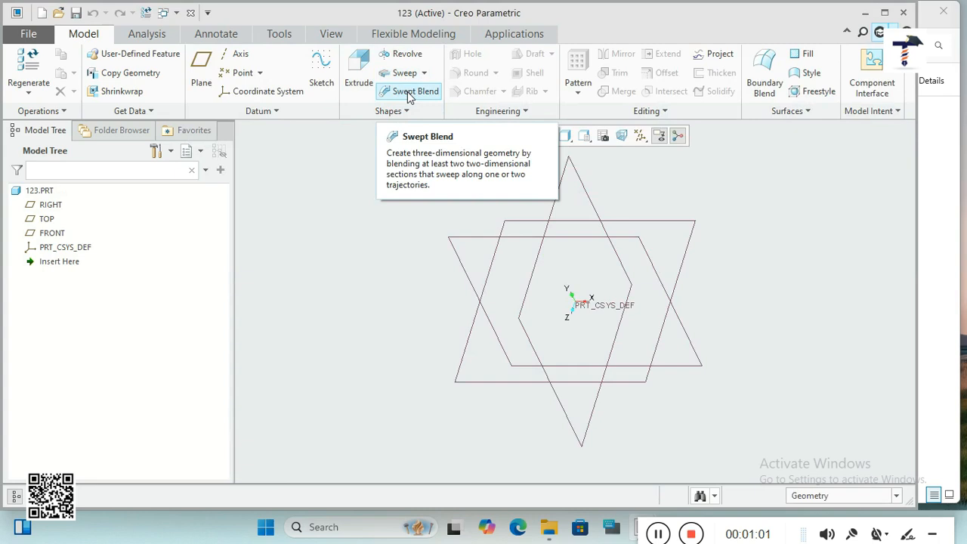
- Start an Extrude on the FRONT plane and sketch a square about 394 mm wide roughly centred on the origin
{"action": "left_click", "coordinate": [360, 84]}
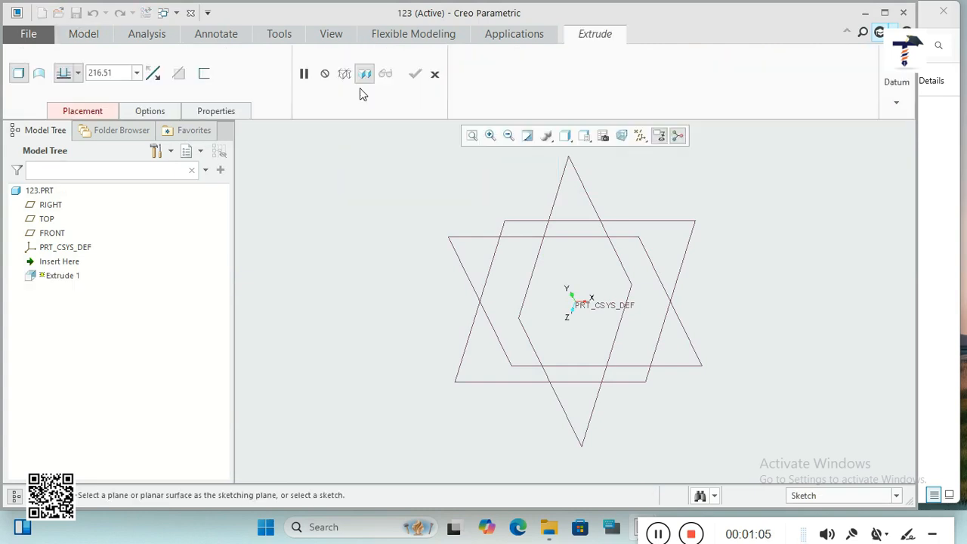
{"action": "left_click", "coordinate": [461, 237]}
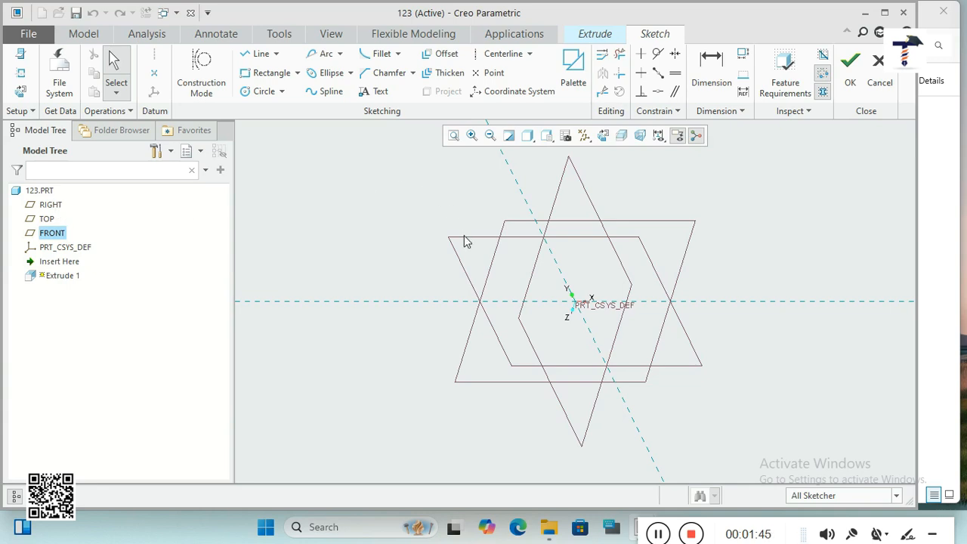
{"action": "left_click", "coordinate": [602, 136]}
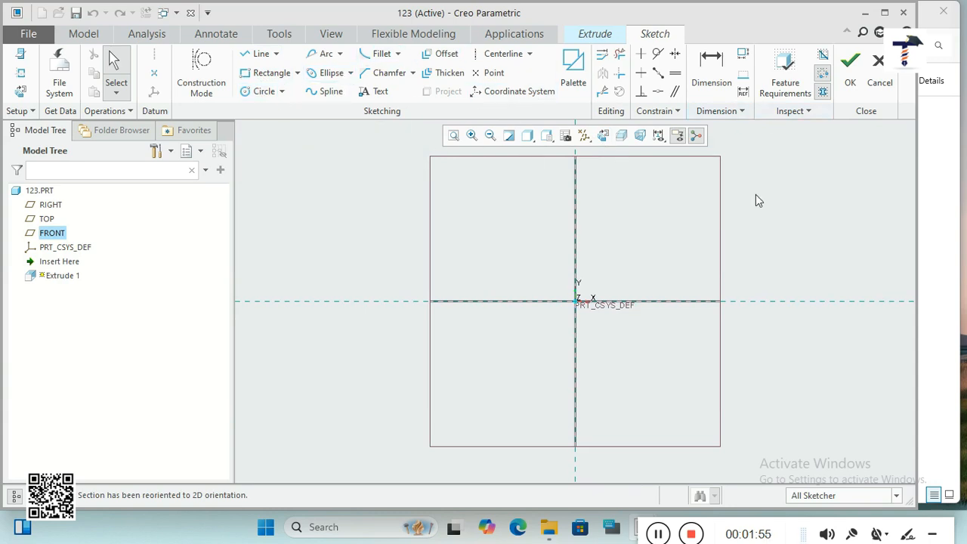
{"action": "left_click", "coordinate": [266, 74]}
{"action": "left_click", "coordinate": [461, 192]}
{"action": "left_click", "coordinate": [686, 416]}
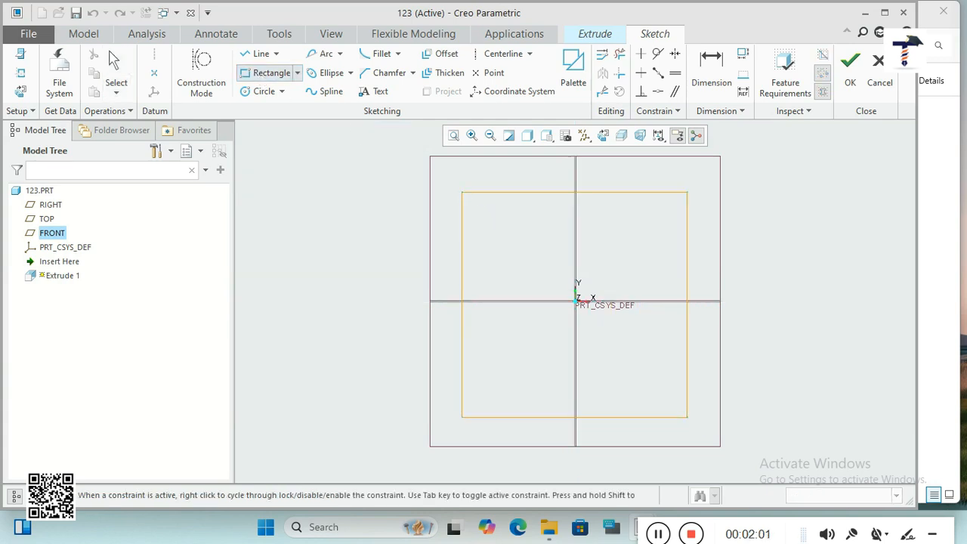
{"action": "middle_click", "coordinate": [770, 249]}
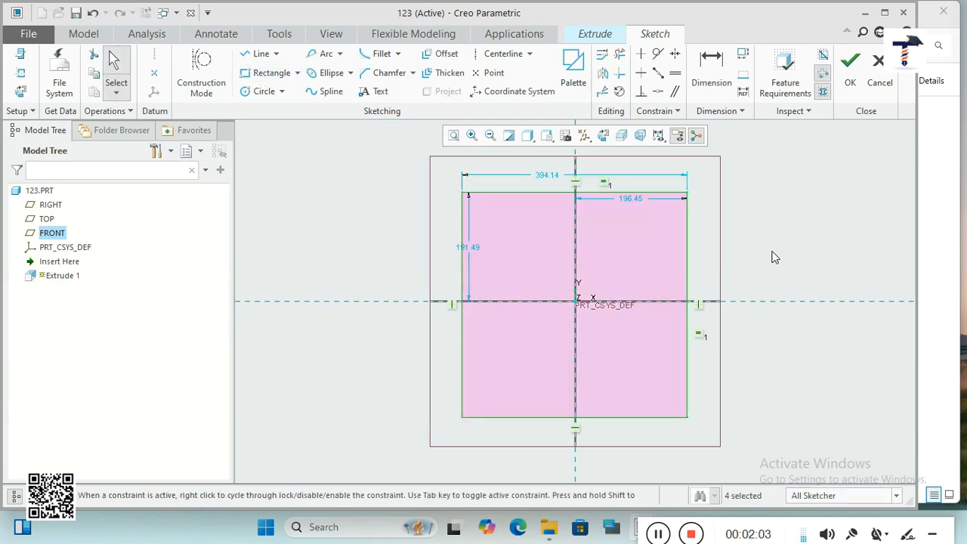
- Set the square's width to 400 mm and its top and right edge distances from the axes to 200 mm, and finish the sketch
{"action": "double_click", "coordinate": [548, 175]}
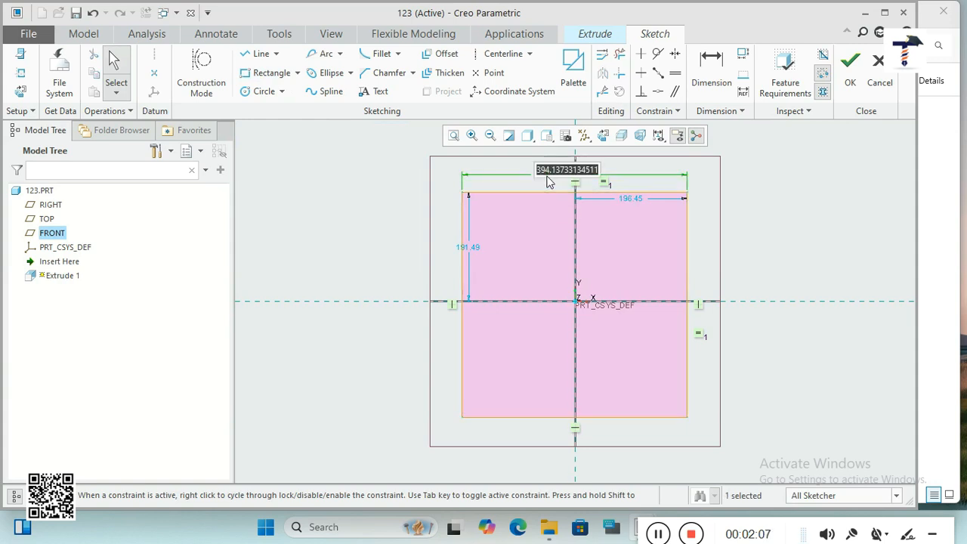
{"action": "type", "text": "400"}
{"action": "key", "text": "Return"}
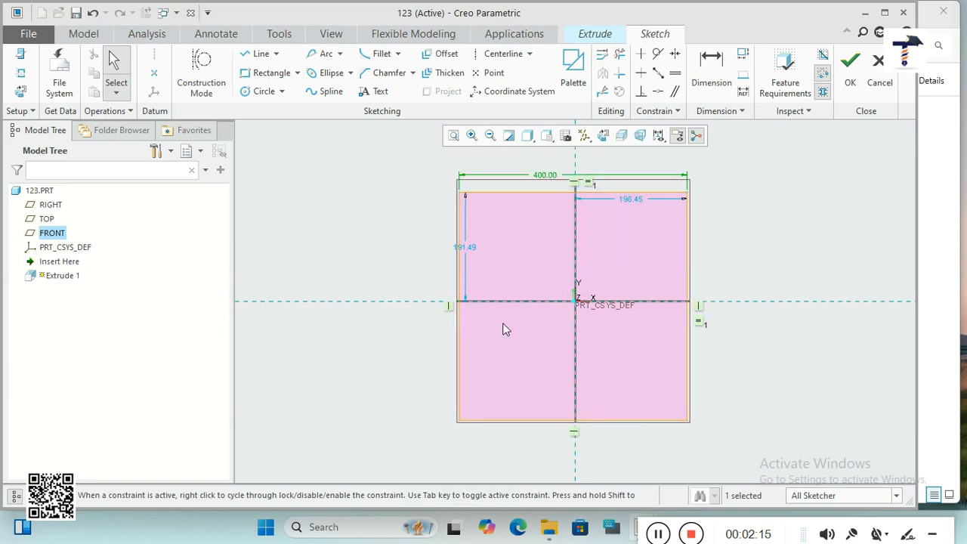
{"action": "double_click", "coordinate": [469, 251]}
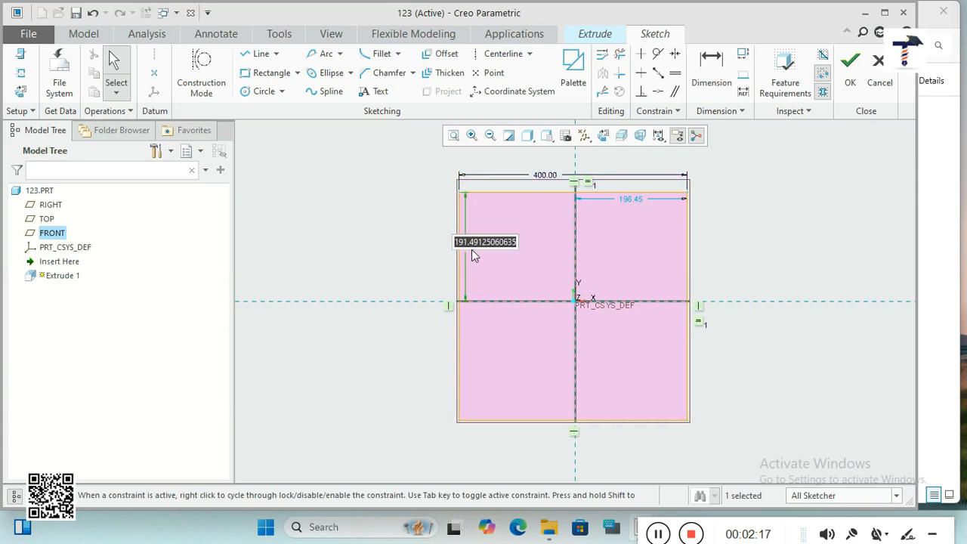
{"action": "type", "text": "200"}
{"action": "key", "text": "Return"}
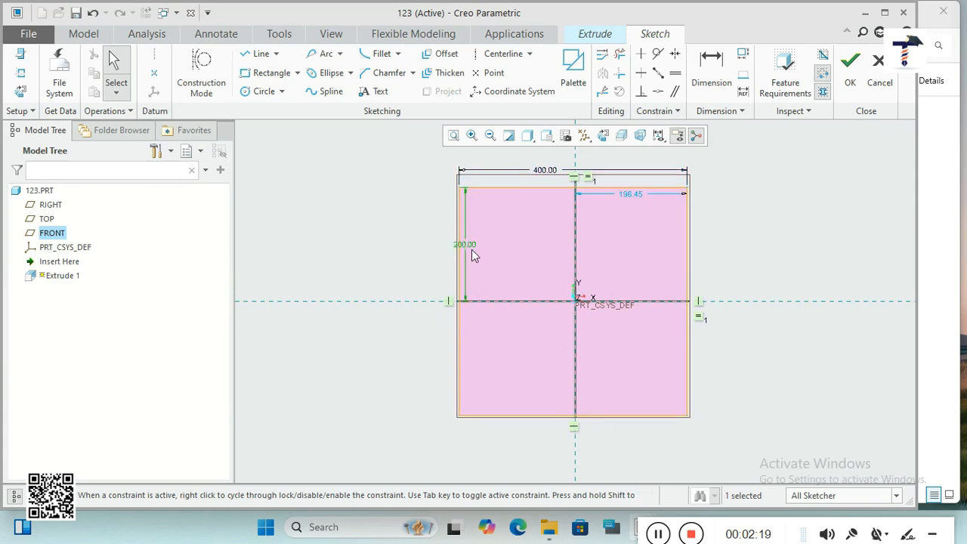
{"action": "double_click", "coordinate": [638, 195]}
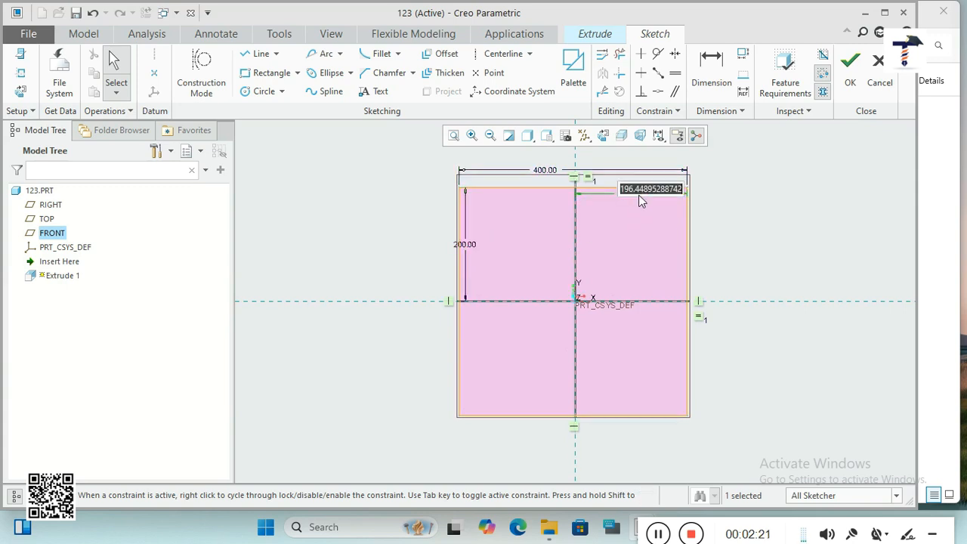
{"action": "type", "text": "200"}
{"action": "key", "text": "Return"}
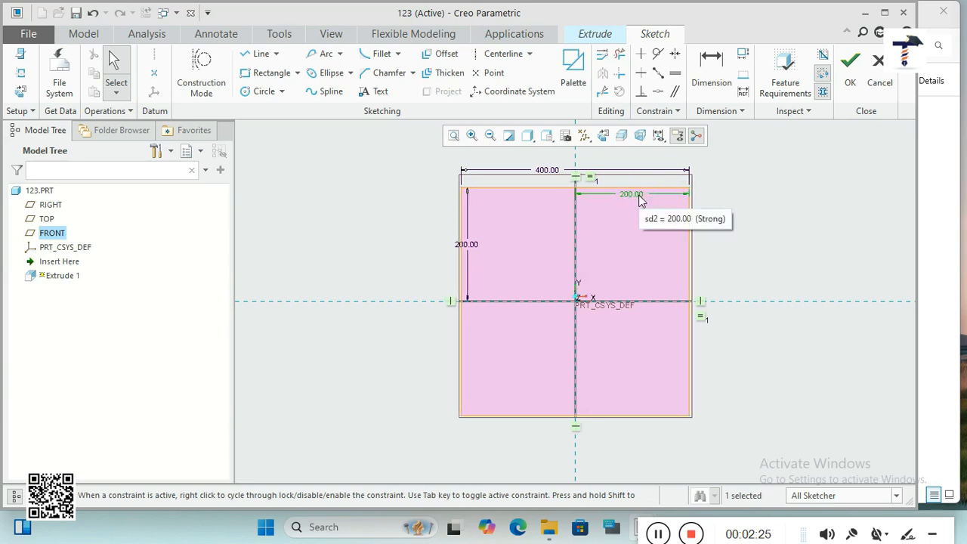
{"action": "left_click", "coordinate": [768, 244]}
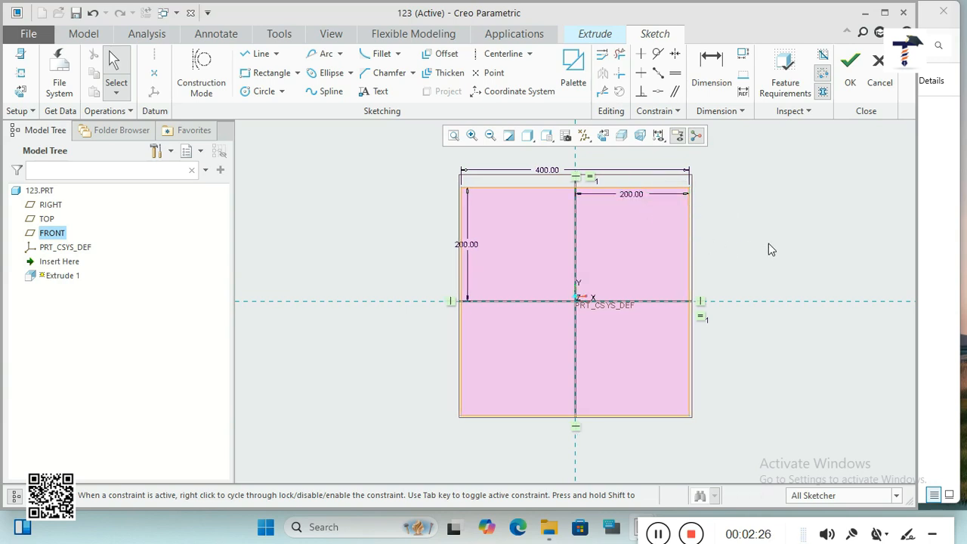
{"action": "left_click", "coordinate": [855, 79]}
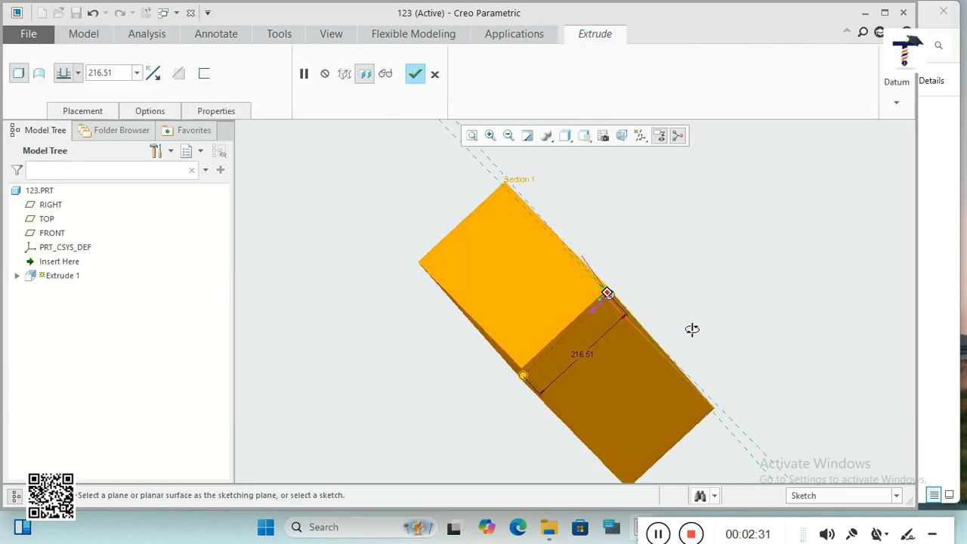
- Set the extrusion depth of the square to 300 mm
{"action": "left_click", "coordinate": [471, 137]}
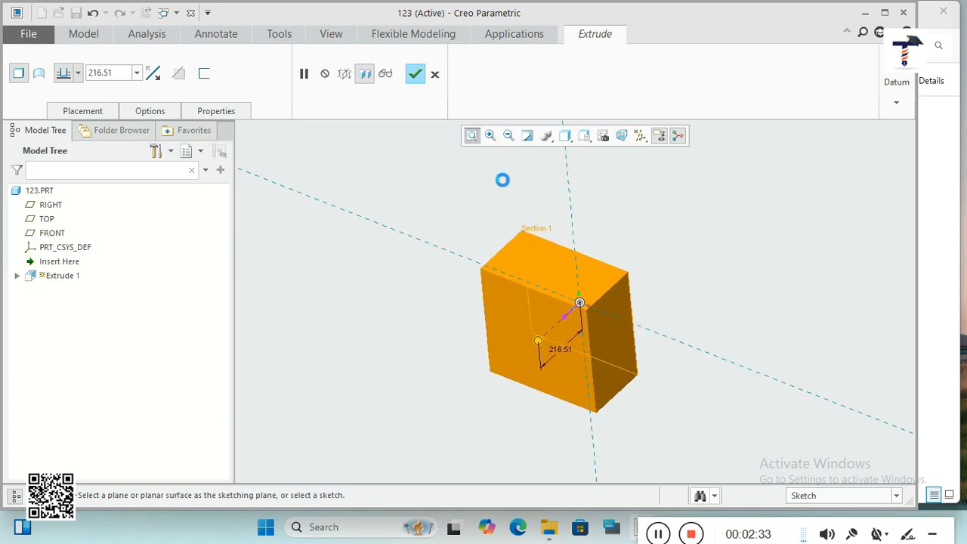
{"action": "mouse_move", "coordinate": [679, 324]}
{"action": "middle_mouse_down"}
{"action": "mouse_move", "coordinate": [686, 292]}
{"action": "mouse_move", "coordinate": [669, 328]}
{"action": "middle_mouse_up"}
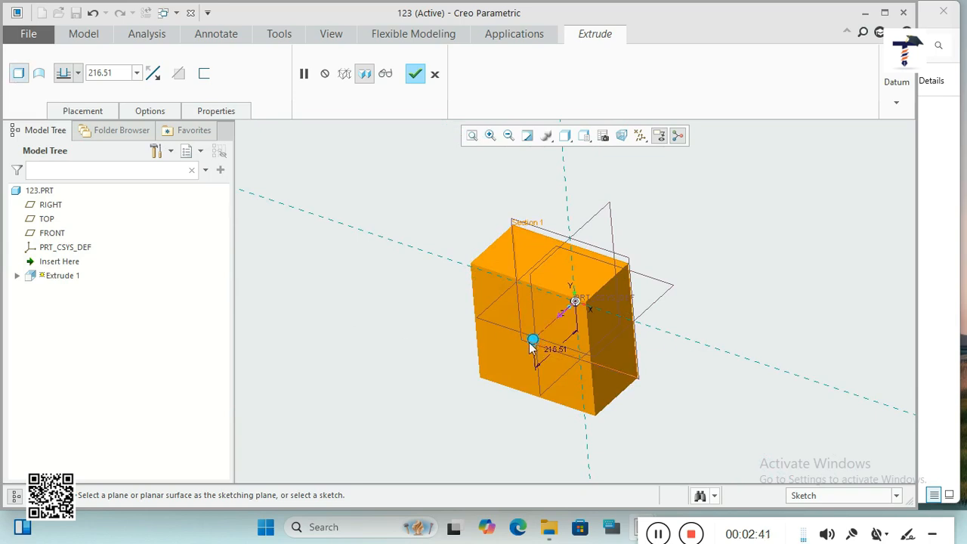
{"action": "left_click", "coordinate": [120, 74]}
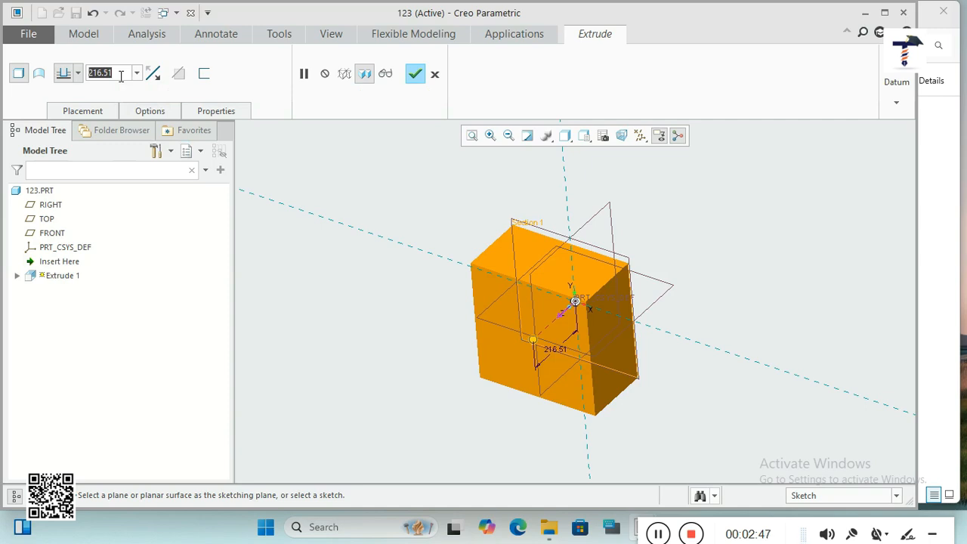
{"action": "type", "text": "300"}
{"action": "key", "text": "Return"}
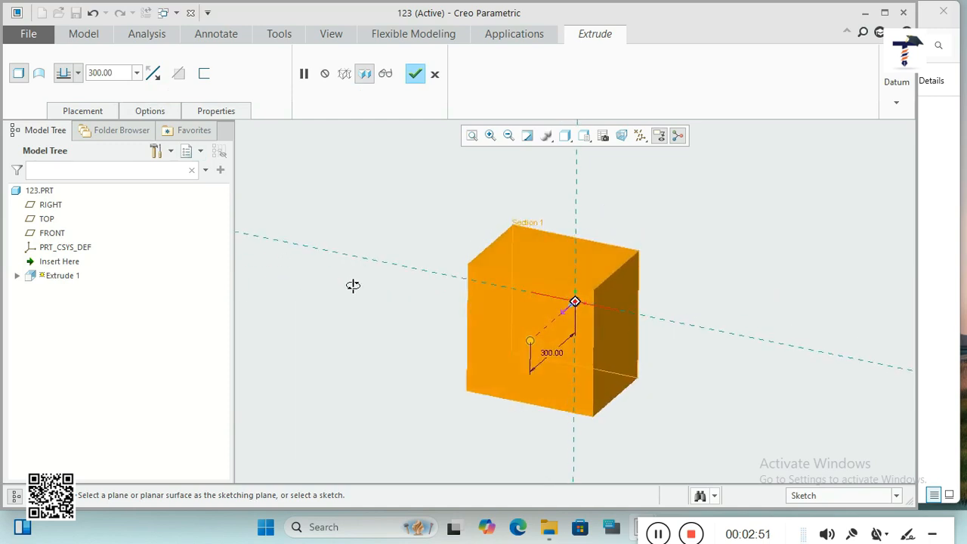
- Extend the extrusion to the second side with a Blind depth of 200 mm
{"action": "left_click", "coordinate": [99, 113]}
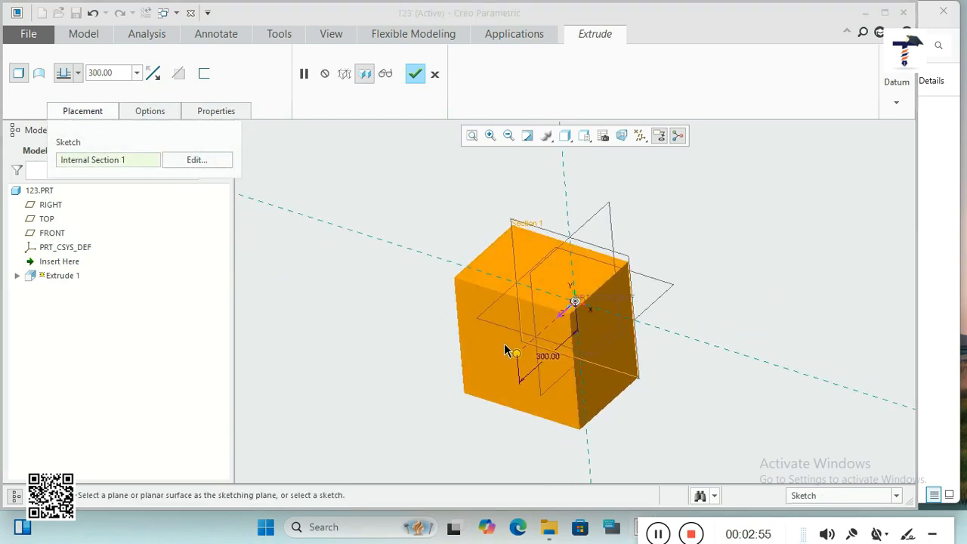
{"action": "left_click", "coordinate": [134, 113]}
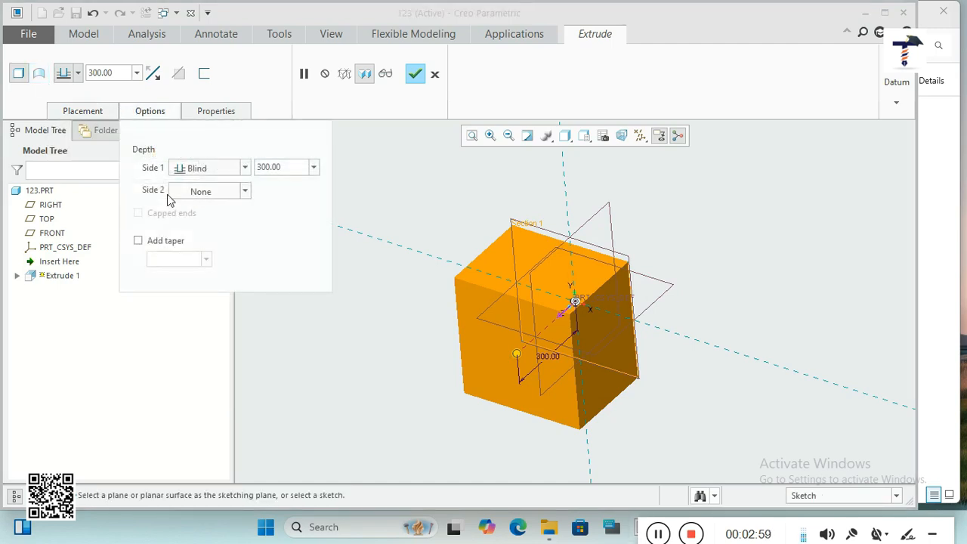
{"action": "left_click", "coordinate": [244, 191]}
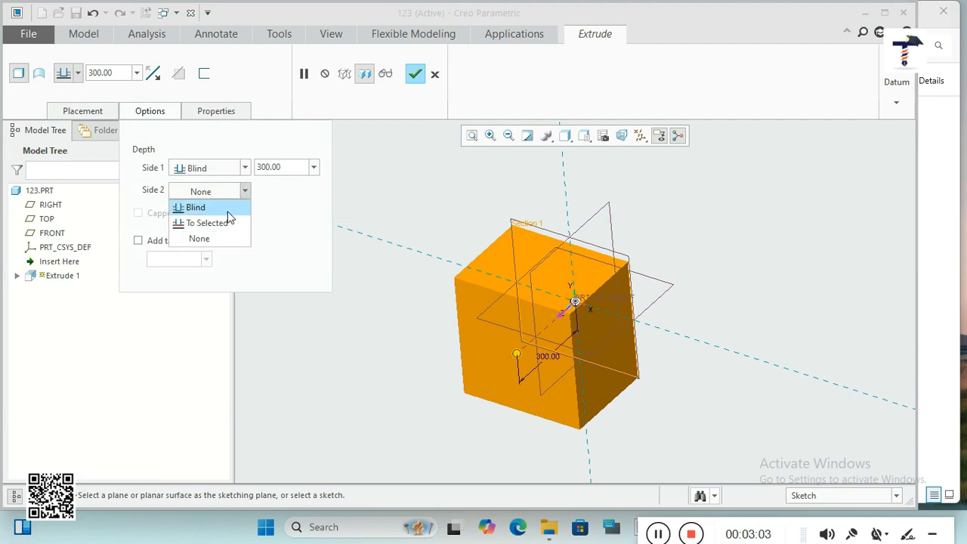
{"action": "left_click", "coordinate": [198, 207]}
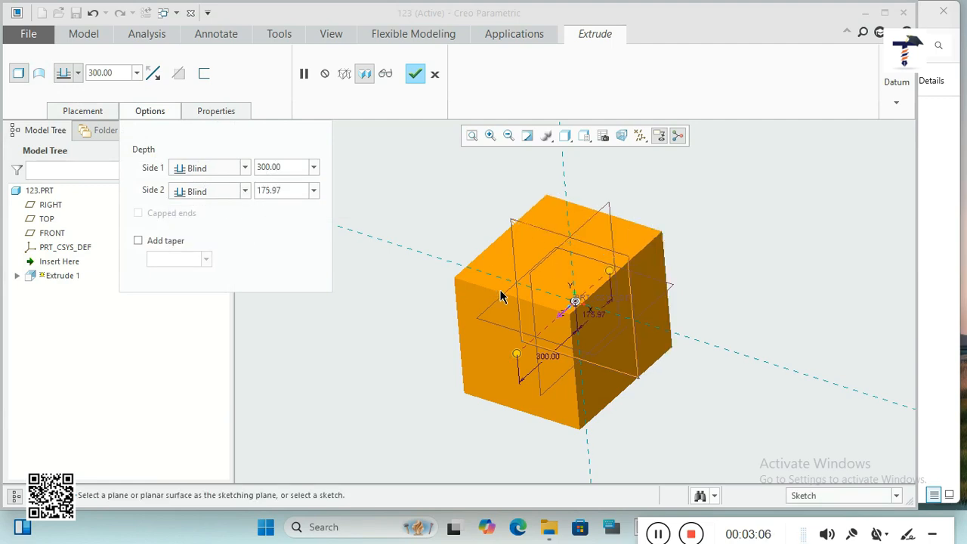
{"action": "mouse_move", "coordinate": [531, 280]}
{"action": "middle_mouse_down"}
{"action": "mouse_move", "coordinate": [528, 300]}
{"action": "mouse_move", "coordinate": [531, 290]}
{"action": "middle_mouse_up"}
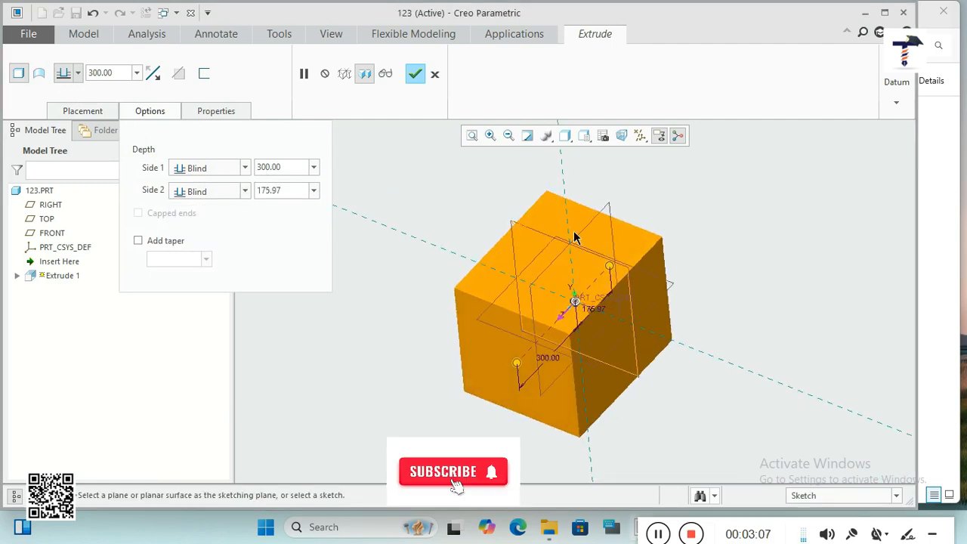
{"action": "left_click", "coordinate": [292, 190]}
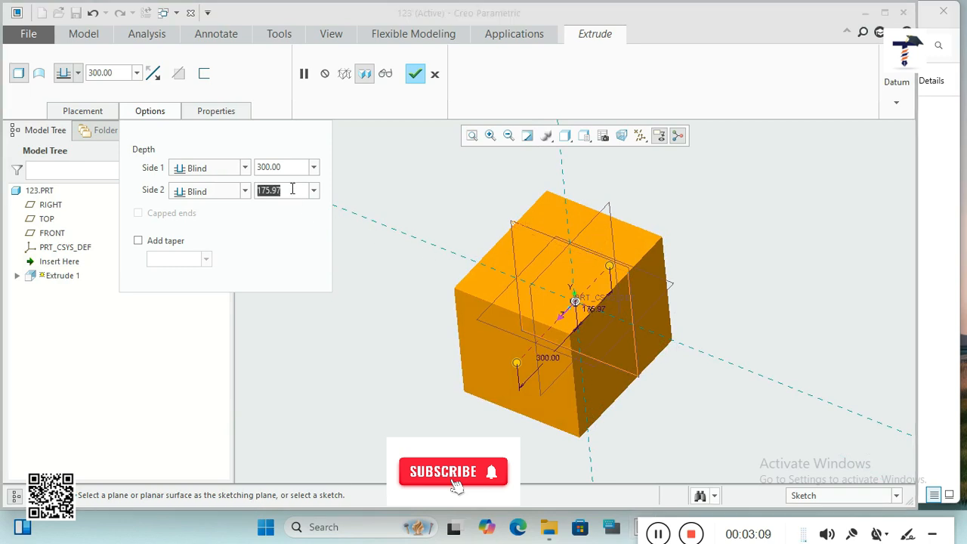
{"action": "type", "text": "200"}
{"action": "key", "text": "Return"}
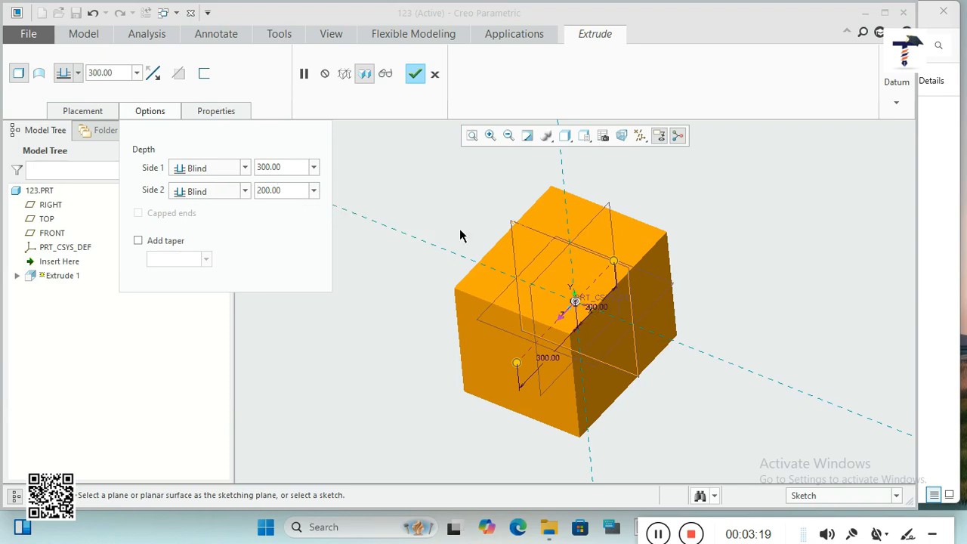
{"action": "middle_click_drag", "start_coordinate": [574, 302], "coordinate": [549, 294]}
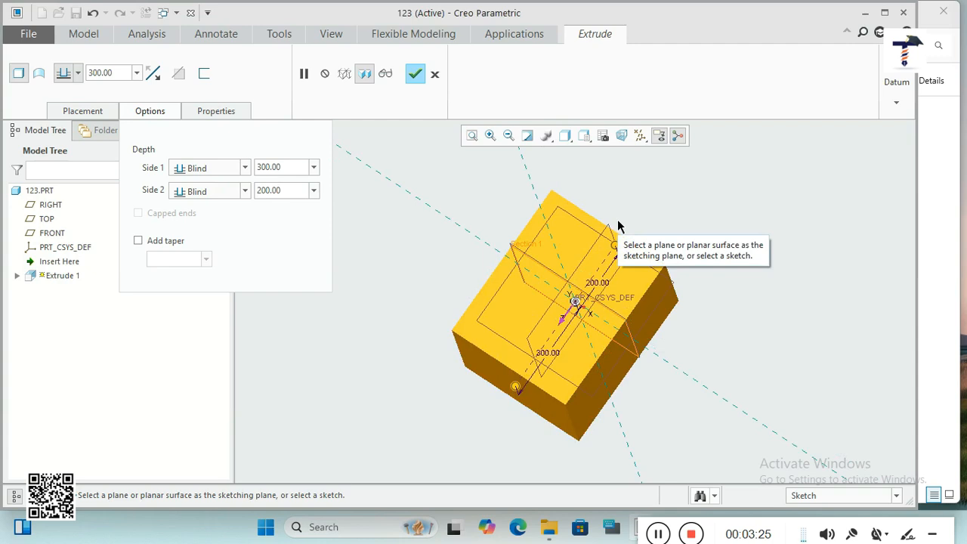
{"action": "middle_click_drag", "start_coordinate": [455, 377], "coordinate": [453, 343]}
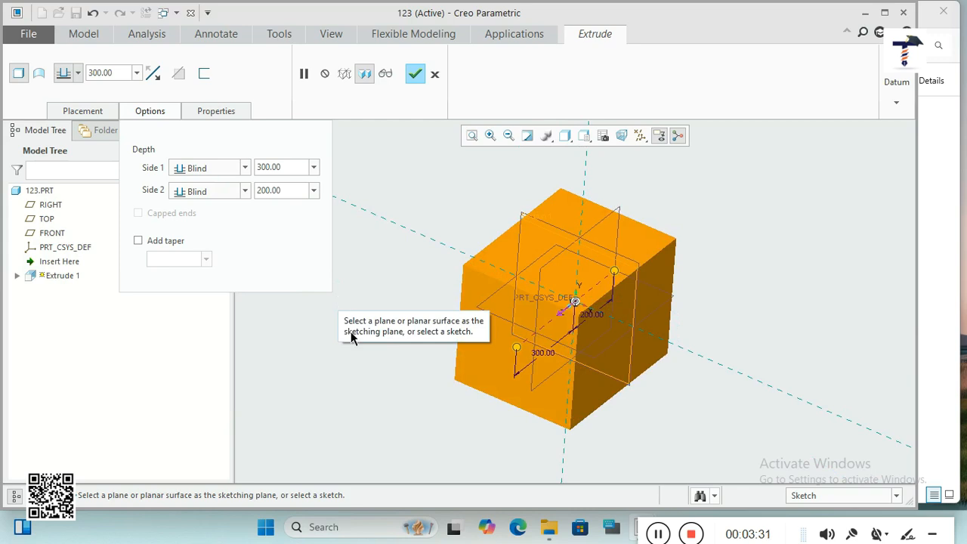
- Add a taper of 1.0 degree to the two-sided extrusion
{"action": "left_click", "coordinate": [80, 113]}
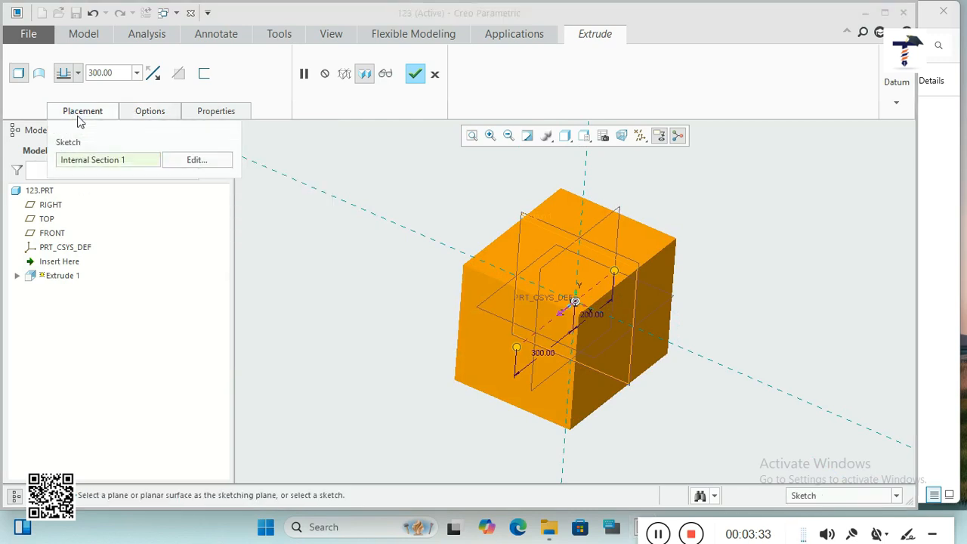
{"action": "left_click", "coordinate": [137, 111]}
{"action": "left_click", "coordinate": [139, 240]}
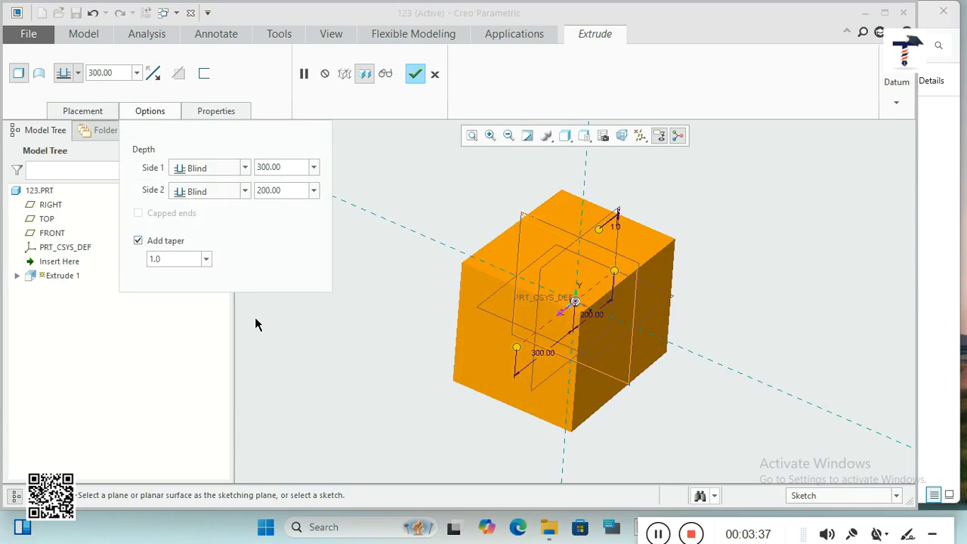
{"action": "middle_click_drag", "start_coordinate": [319, 367], "coordinate": [401, 336]}
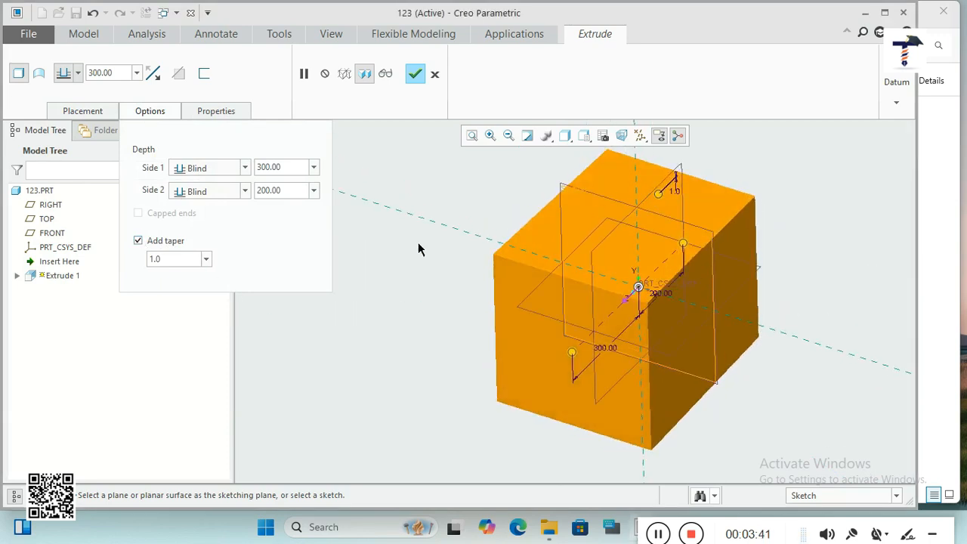
- Set the taper of the two-sided extrusion to 5.0 degrees
{"action": "double_click", "coordinate": [186, 259]}
{"action": "type", "text": "5"}
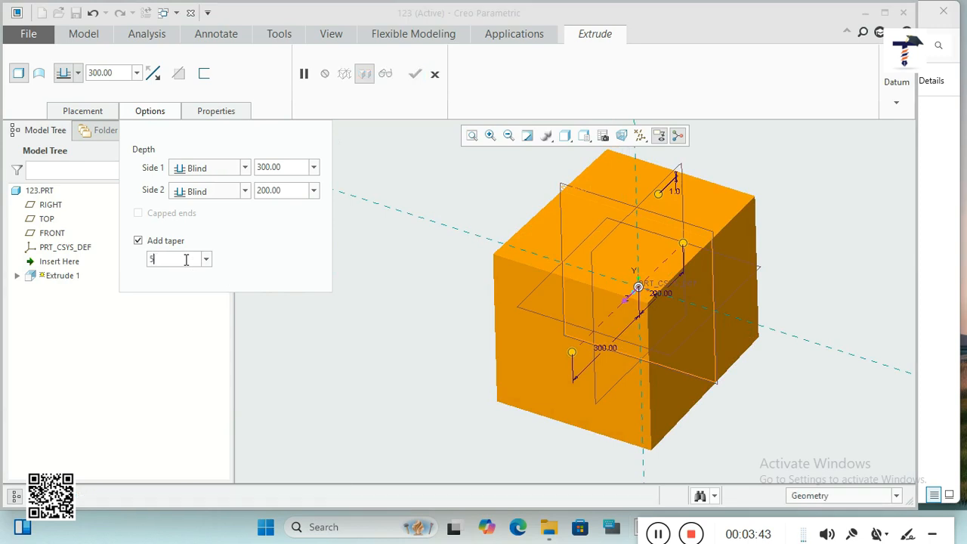
{"action": "key", "text": "Return"}
{"action": "scroll", "coordinate": [435, 333], "scroll_direction": "down", "scroll_amount": 2}
{"action": "mouse_move", "coordinate": [434, 333]}
{"action": "middle_mouse_down"}
{"action": "mouse_move", "coordinate": [449, 309]}
{"action": "mouse_move", "coordinate": [426, 326]}
{"action": "middle_mouse_up"}
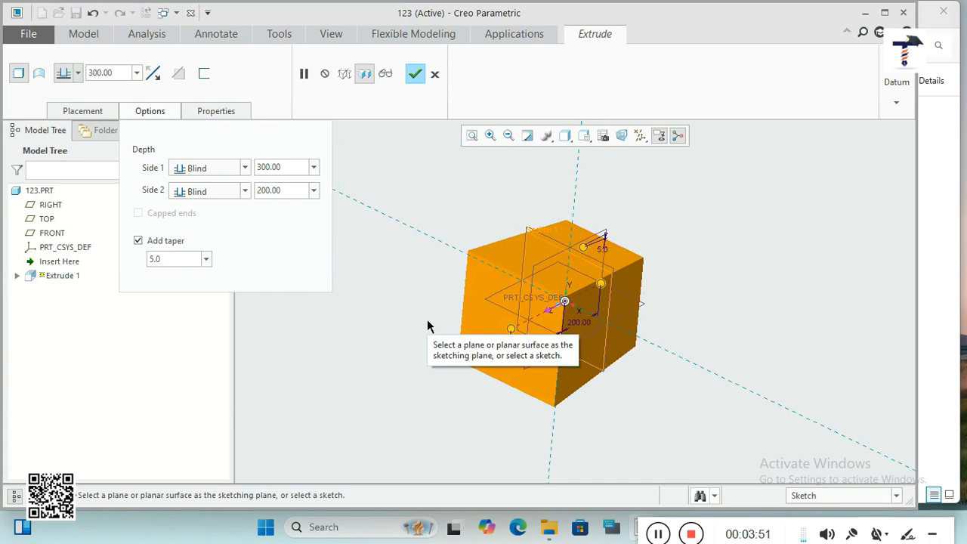
- Remove the taper from the two-sided extrusion
{"action": "left_click", "coordinate": [137, 240]}
{"action": "middle_click_drag", "start_coordinate": [426, 283], "coordinate": [423, 258]}
- Switch the extrusion from solid to surface and enable capped ends
{"action": "left_click", "coordinate": [39, 76]}
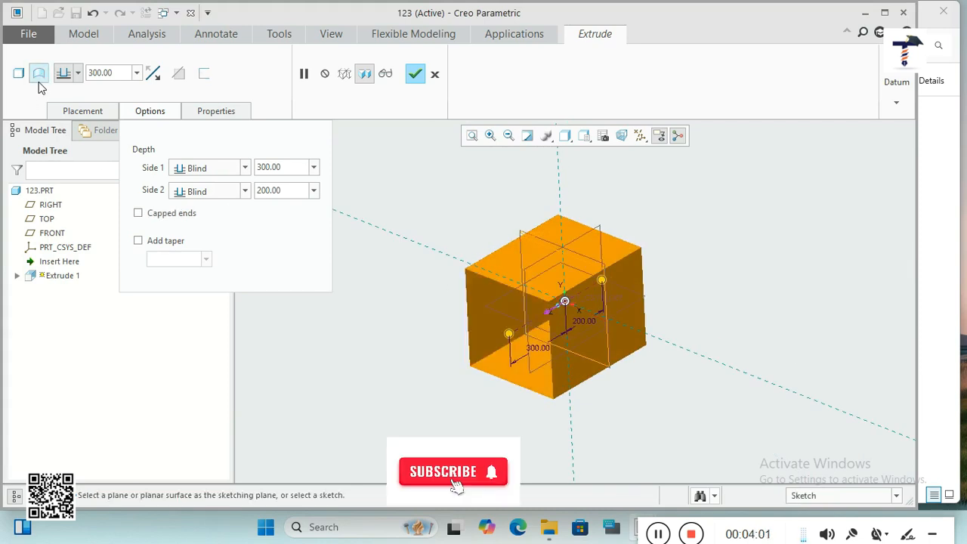
{"action": "middle_click_drag", "start_coordinate": [384, 362], "coordinate": [403, 341]}
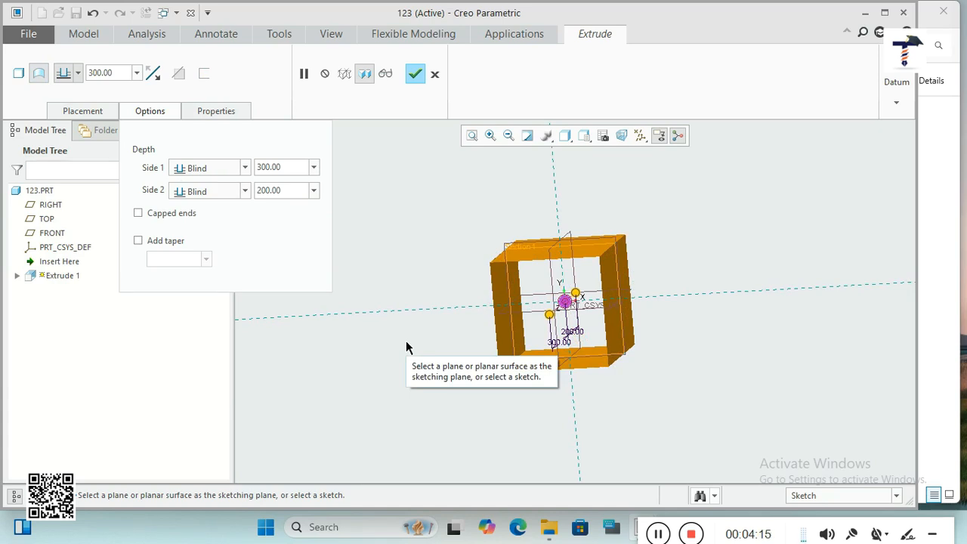
{"action": "left_click", "coordinate": [138, 215]}
{"action": "middle_click_drag", "start_coordinate": [239, 250], "coordinate": [471, 398]}
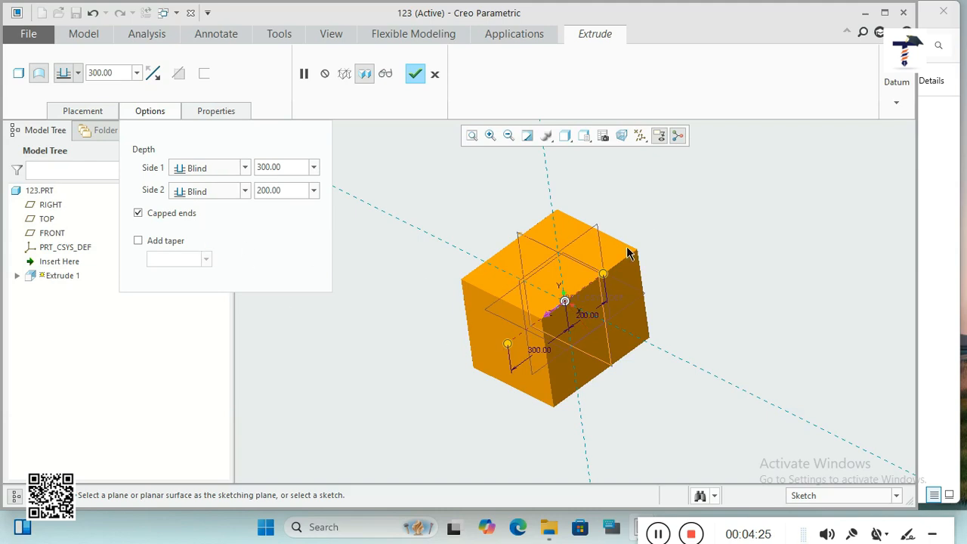
- Turn off the surface extrusion's capped ends and switch it back to a solid
{"action": "left_click", "coordinate": [139, 214]}
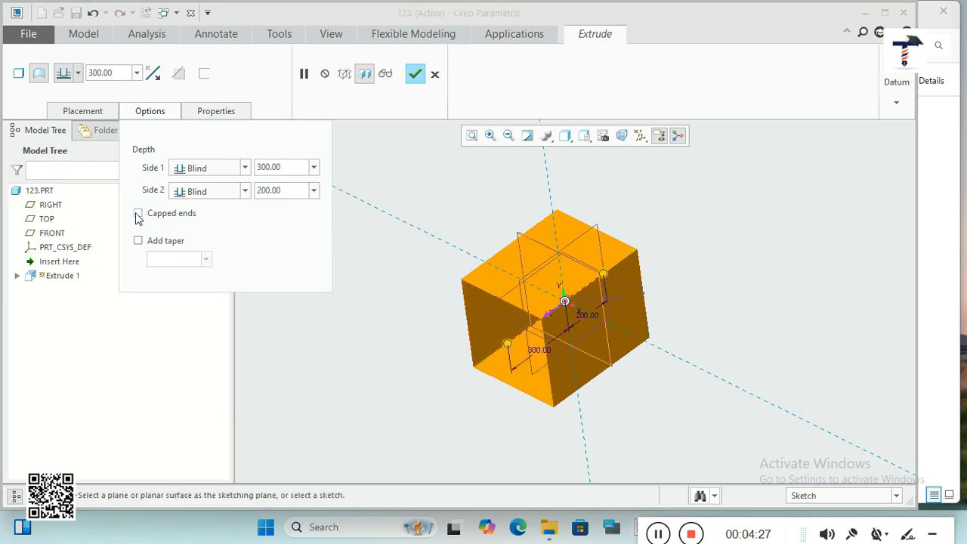
{"action": "middle_click_drag", "start_coordinate": [302, 300], "coordinate": [390, 352]}
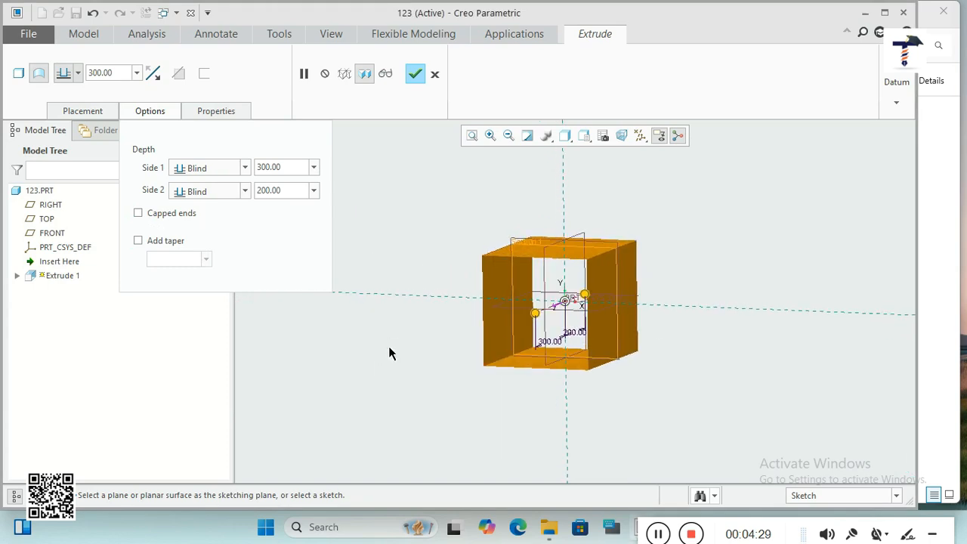
{"action": "left_click", "coordinate": [19, 73]}
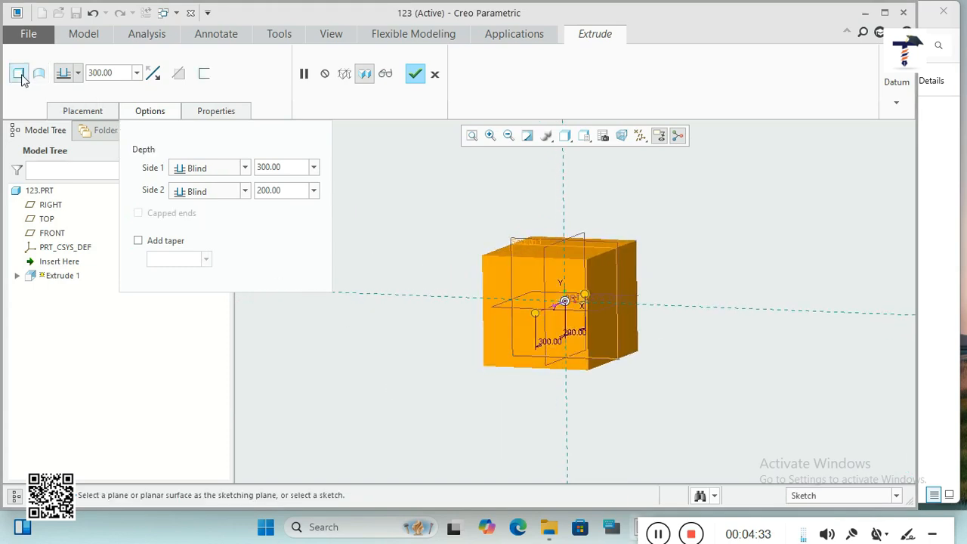
{"action": "middle_click_drag", "start_coordinate": [457, 304], "coordinate": [437, 325]}
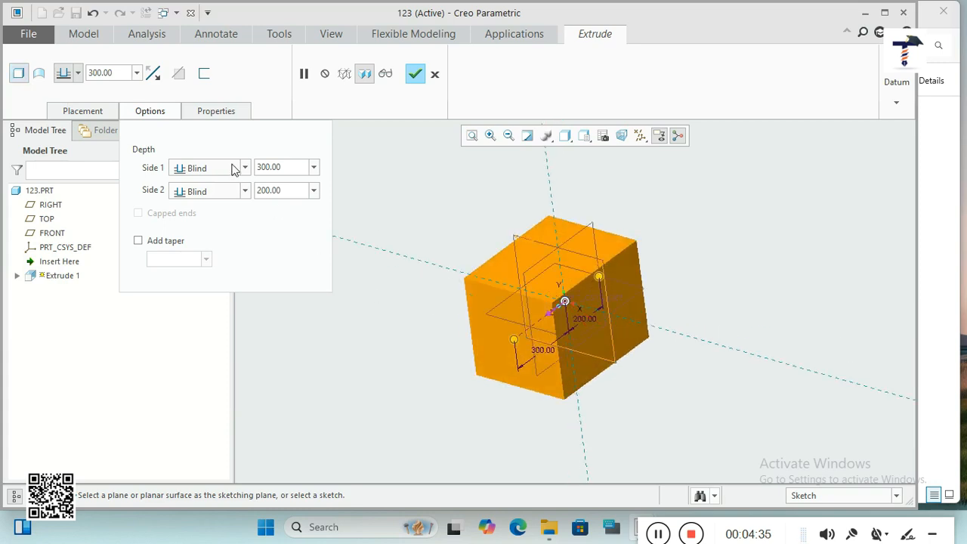
- Thicken the square's sketch into a hollow extrusion with a wall thickness of 10 mm
{"action": "left_click", "coordinate": [205, 73]}
{"action": "middle_click_drag", "start_coordinate": [466, 362], "coordinate": [482, 339]}
{"action": "double_click", "coordinate": [248, 78]}
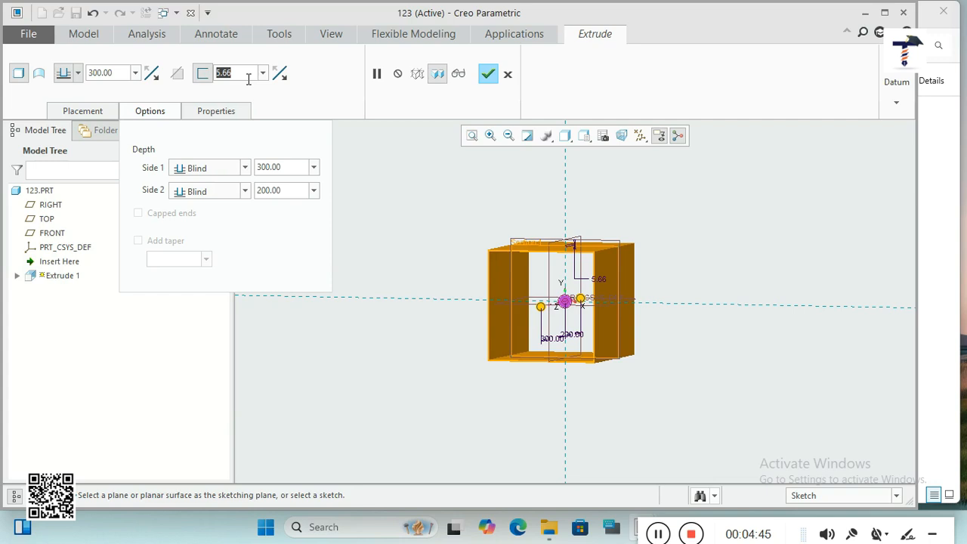
{"action": "type", "text": "10"}
{"action": "key", "text": "Return"}
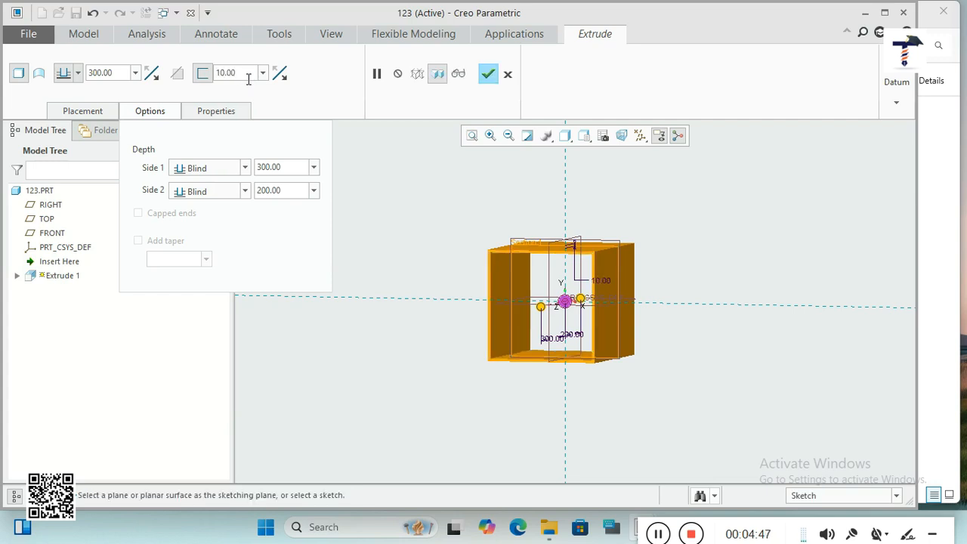
- Set the hollow extrusion's wall thickness to 30 mm
{"action": "left_click_drag", "start_coordinate": [239, 73], "coordinate": [204, 69]}
{"action": "type", "text": "30"}
{"action": "key", "text": "Return"}
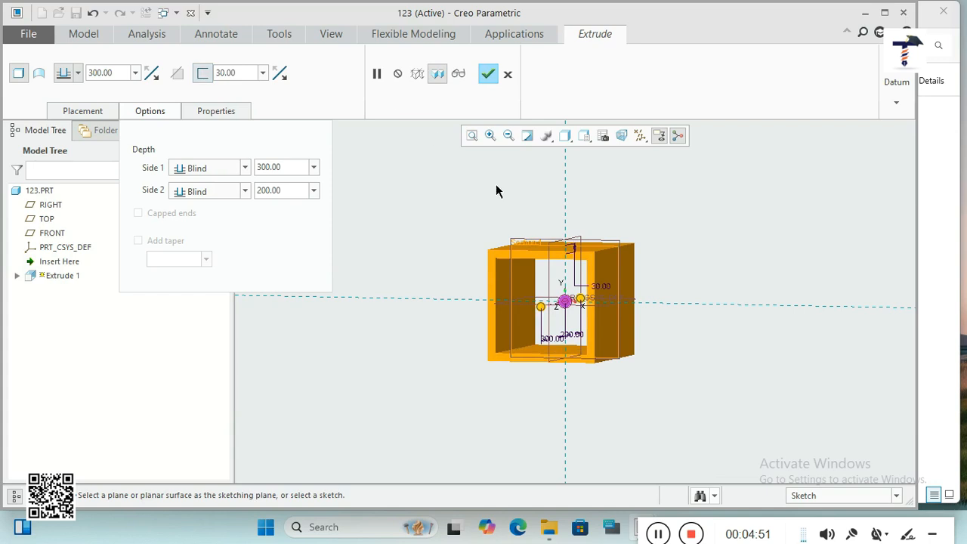
{"action": "middle_click_drag", "start_coordinate": [612, 309], "coordinate": [602, 327]}
{"action": "left_click", "coordinate": [143, 111]}
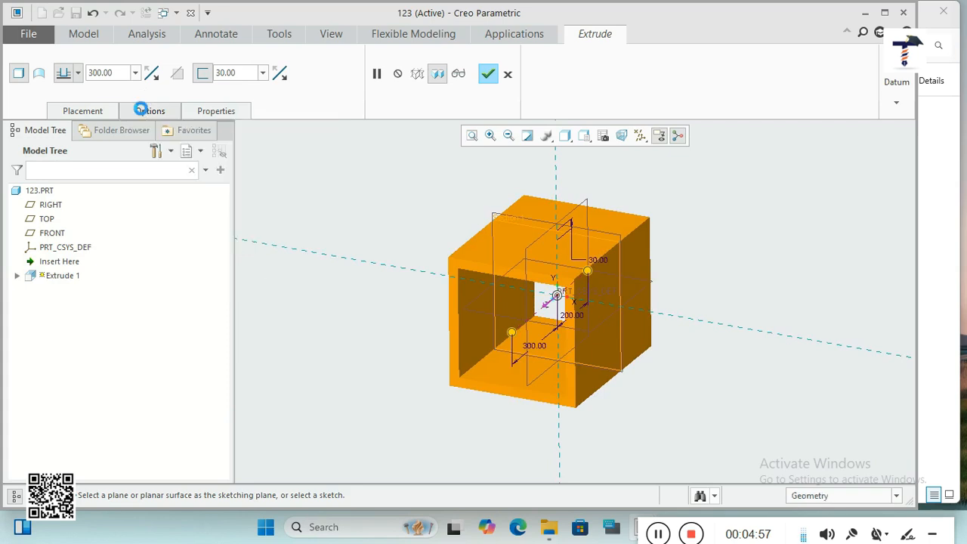
{"action": "left_click", "coordinate": [101, 115]}
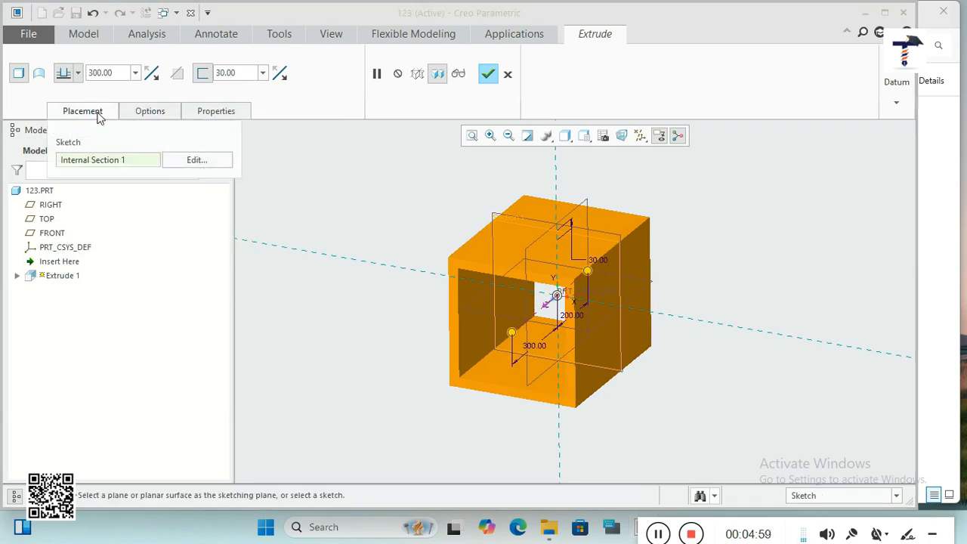
{"action": "left_click", "coordinate": [139, 113]}
{"action": "left_click", "coordinate": [104, 113]}
- Complete the thin-walled square extrusion
{"action": "left_click", "coordinate": [488, 73]}
{"action": "mouse_move", "coordinate": [713, 285]}
{"action": "middle_mouse_down"}
{"action": "mouse_move", "coordinate": [675, 310]}
{"action": "mouse_move", "coordinate": [690, 287]}
{"action": "mouse_move", "coordinate": [737, 299]}
{"action": "mouse_move", "coordinate": [715, 263]}
{"action": "middle_mouse_up"}
{"action": "left_click", "coordinate": [697, 303]}
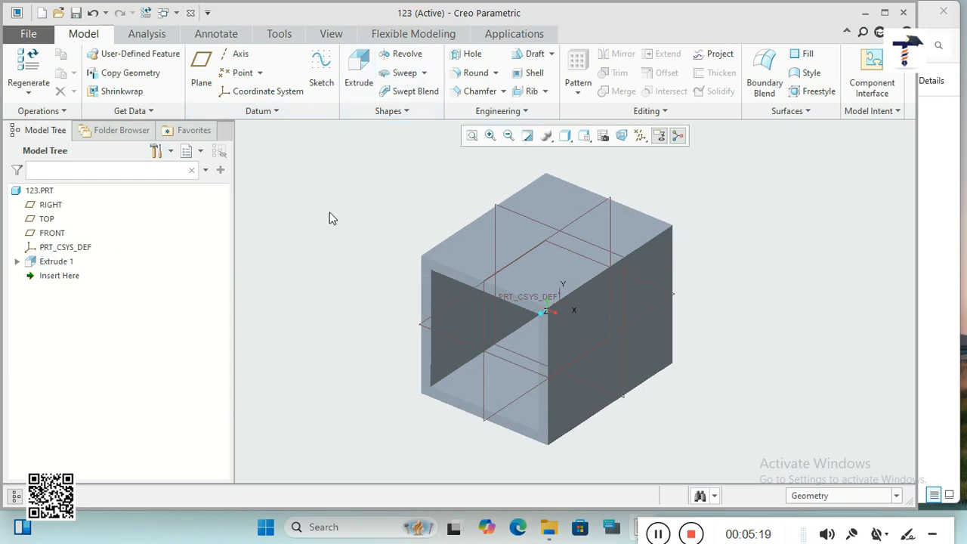
- Start an Extrude on the hollow block's top face and sketch a rectangle about 122 by 194 mm near the middle of the face
{"action": "left_click", "coordinate": [360, 87]}
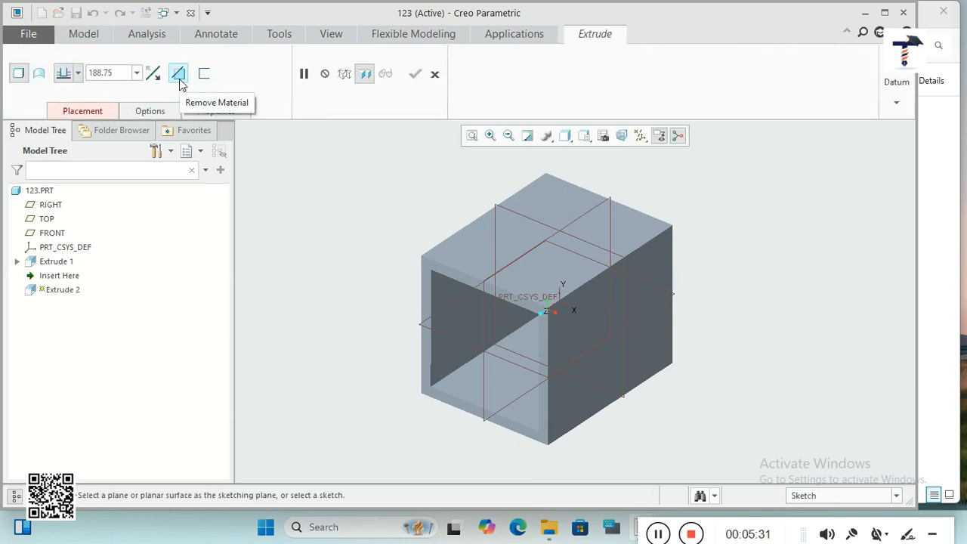
{"action": "left_click", "coordinate": [472, 251]}
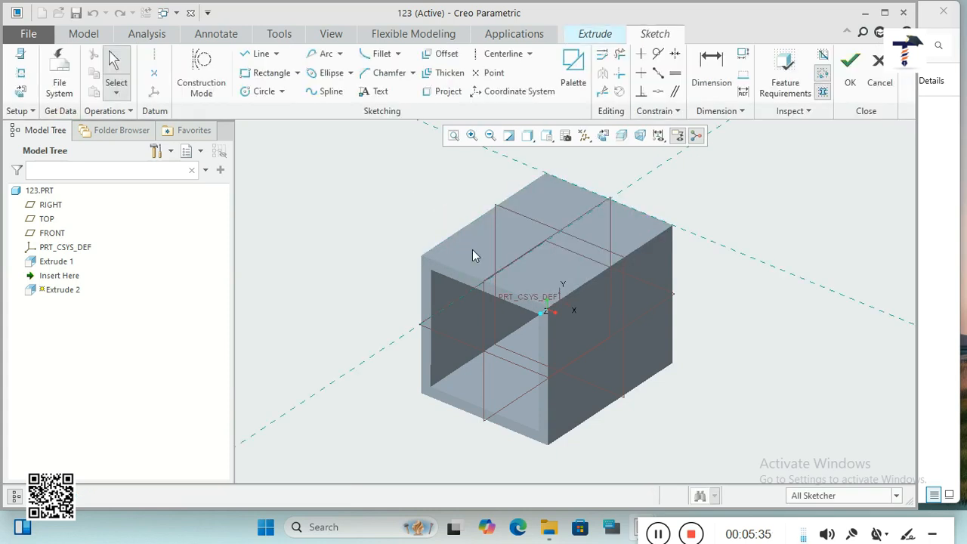
{"action": "left_click", "coordinate": [602, 136]}
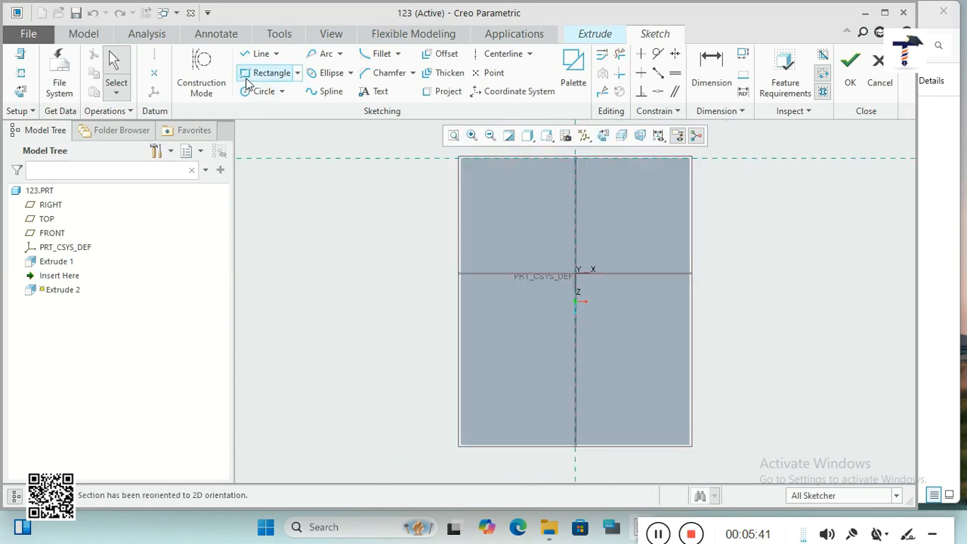
{"action": "left_click", "coordinate": [249, 78]}
{"action": "left_click", "coordinate": [544, 255]}
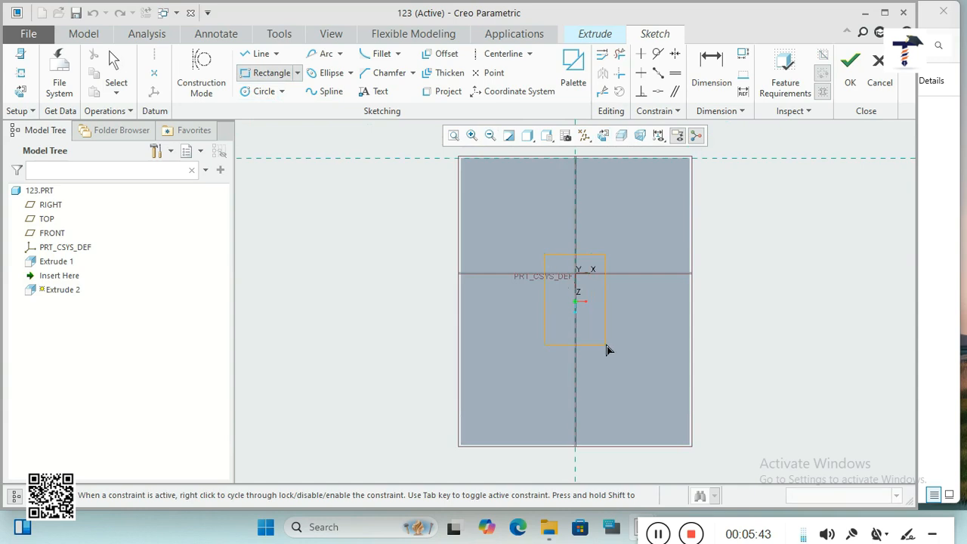
{"action": "left_click", "coordinate": [613, 364]}
{"action": "middle_click", "coordinate": [599, 370]}
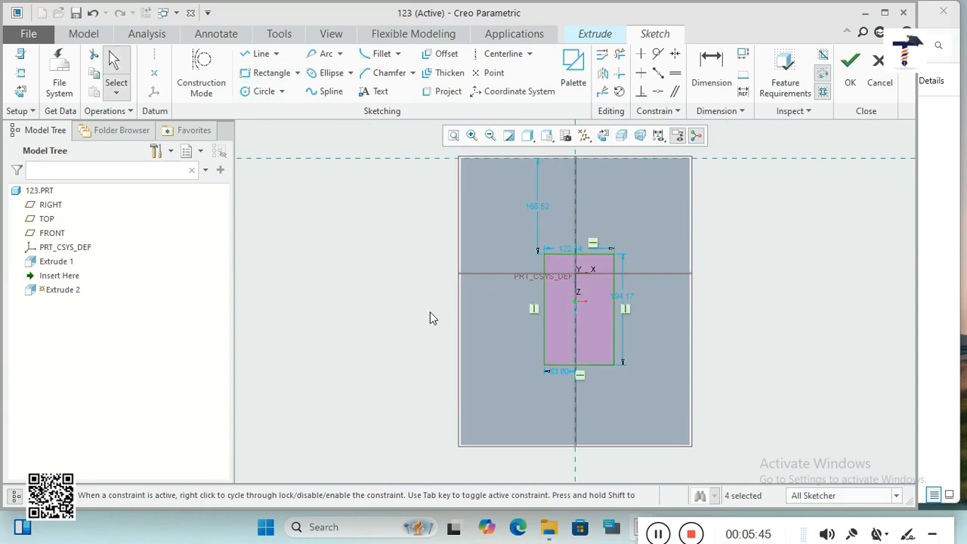
{"action": "mouse_move", "coordinate": [474, 358]}
{"action": "middle_mouse_down"}
{"action": "mouse_move", "coordinate": [494, 300]}
{"action": "mouse_move", "coordinate": [496, 320]}
{"action": "mouse_move", "coordinate": [528, 294]}
{"action": "middle_mouse_up"}
{"action": "left_click", "coordinate": [850, 66]}
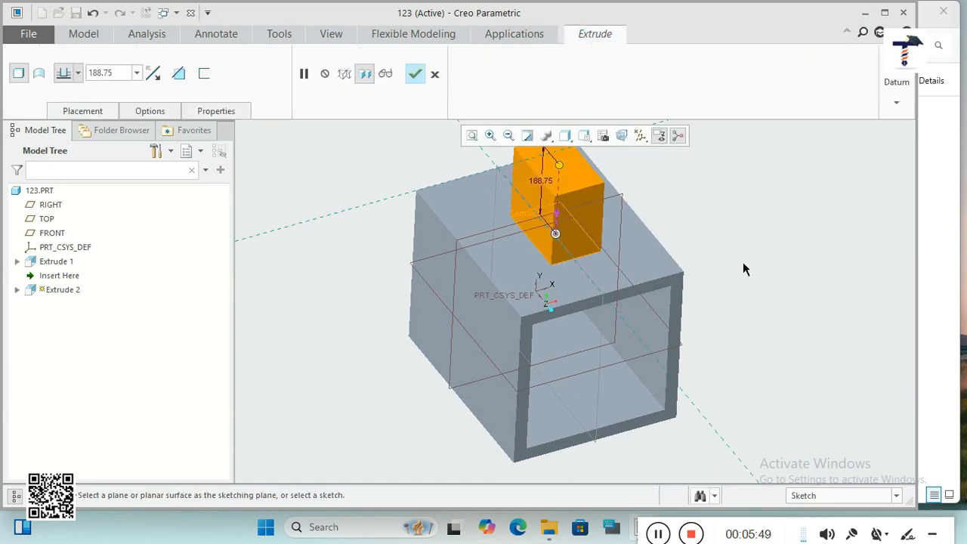
- Flip the rectangle's extrusion direction into the block so that it removes material
{"action": "mouse_move", "coordinate": [742, 262]}
{"action": "middle_mouse_down"}
{"action": "mouse_move", "coordinate": [733, 232]}
{"action": "mouse_move", "coordinate": [755, 253]}
{"action": "middle_mouse_up"}
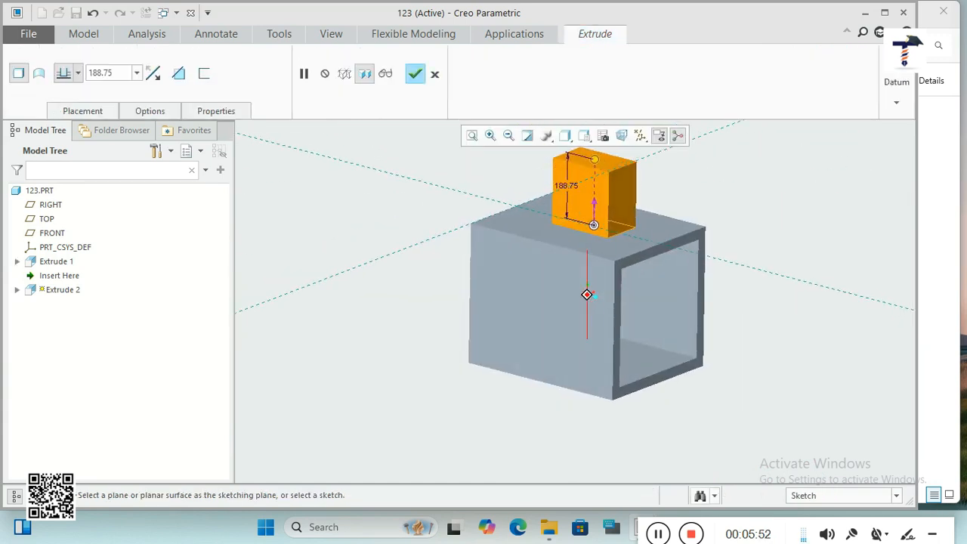
{"action": "left_click", "coordinate": [157, 75]}
{"action": "middle_click_drag", "start_coordinate": [276, 205], "coordinate": [332, 282]}
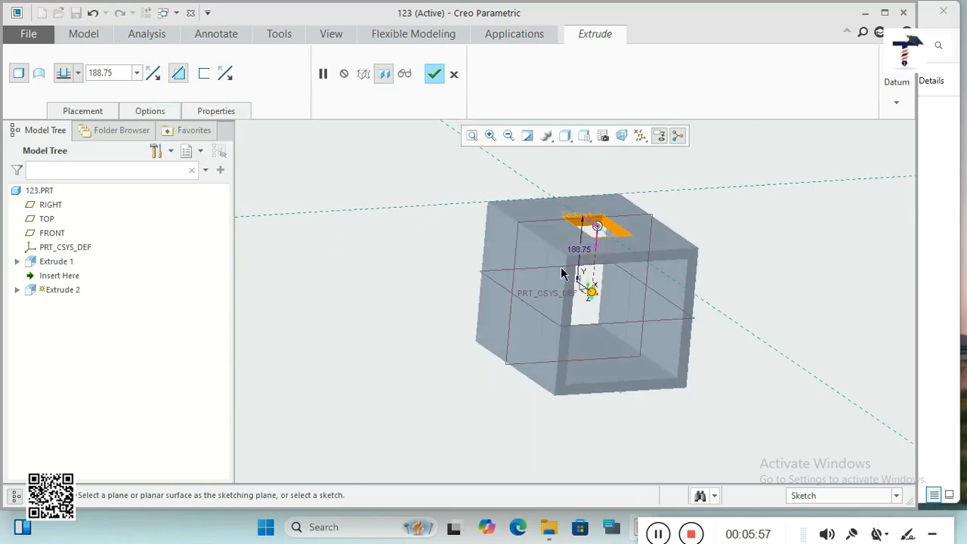
- Extend the rectangular cut to a depth of about 504 mm through both the upper and lower walls, and complete it
{"action": "left_click_drag", "start_coordinate": [591, 291], "coordinate": [581, 402]}
{"action": "mouse_move", "coordinate": [486, 414]}
{"action": "middle_mouse_down"}
{"action": "mouse_move", "coordinate": [447, 395]}
{"action": "mouse_move", "coordinate": [475, 418]}
{"action": "middle_mouse_up"}
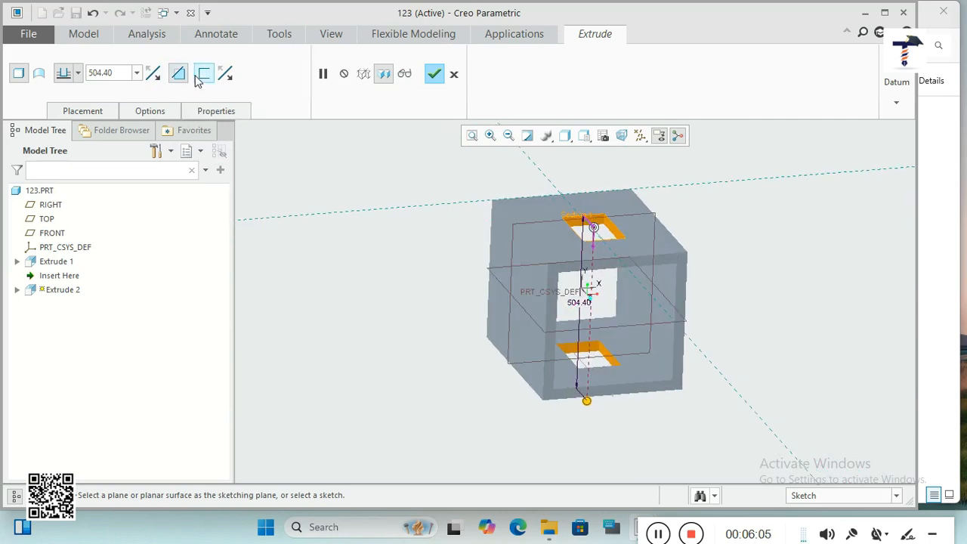
{"action": "left_click", "coordinate": [434, 74]}
{"action": "left_click", "coordinate": [405, 313]}
{"action": "middle_click_drag", "start_coordinate": [404, 313], "coordinate": [417, 337]}
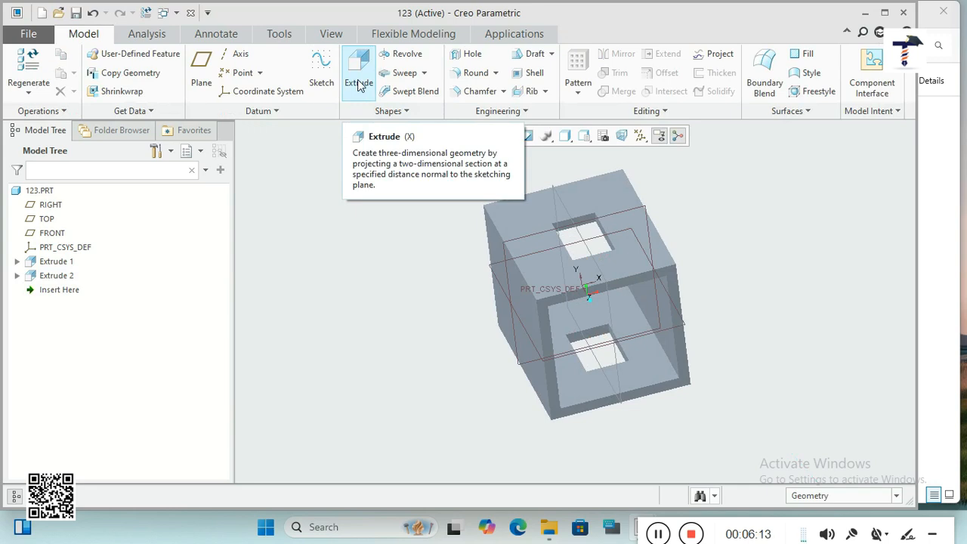
- Create a new solid part with the default file name, using the mmns_part_solid template instead of the default one
{"action": "left_click", "coordinate": [28, 33]}
{"action": "left_click", "coordinate": [26, 62]}
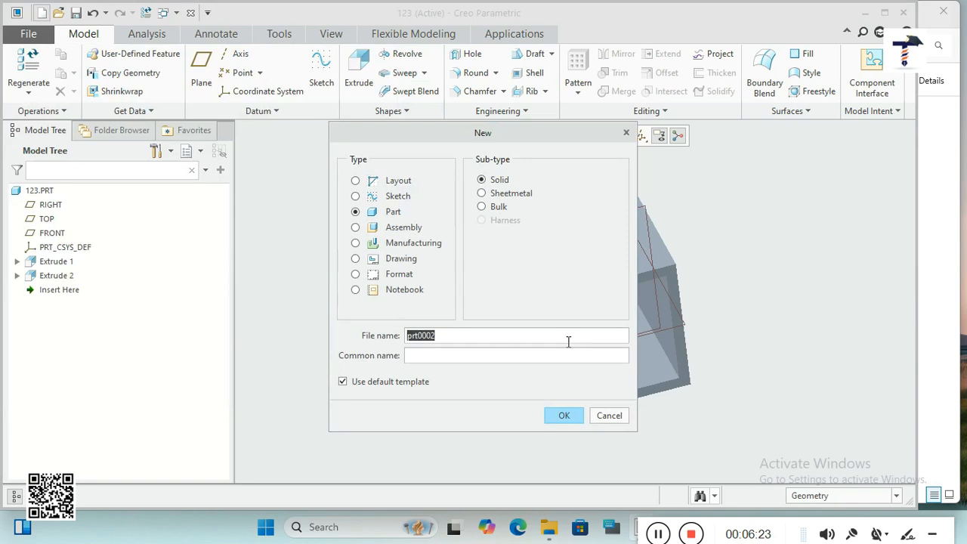
{"action": "left_click", "coordinate": [395, 383]}
{"action": "left_click", "coordinate": [559, 415]}
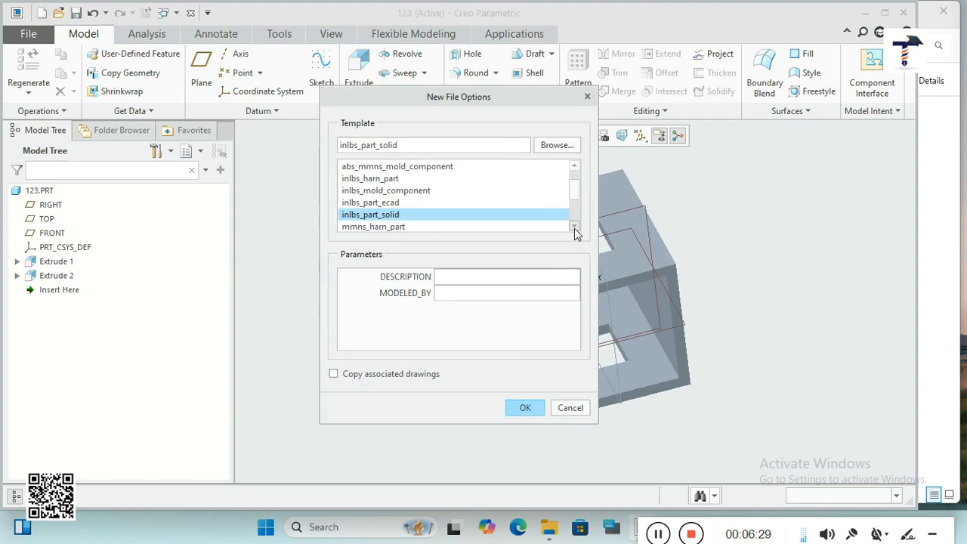
{"action": "left_click", "coordinate": [574, 227]}
{"action": "left_click", "coordinate": [573, 227]}
{"action": "left_click", "coordinate": [401, 194]}
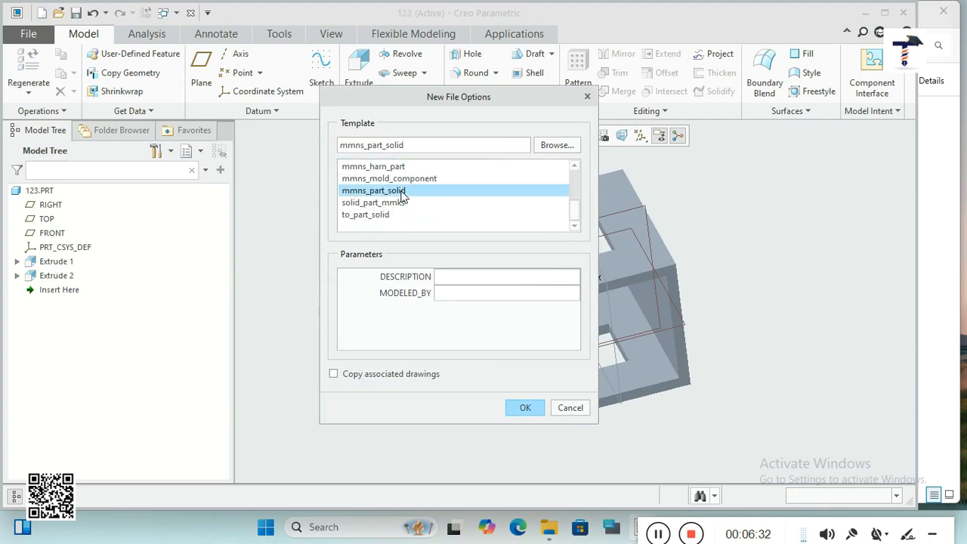
{"action": "left_click", "coordinate": [518, 407]}
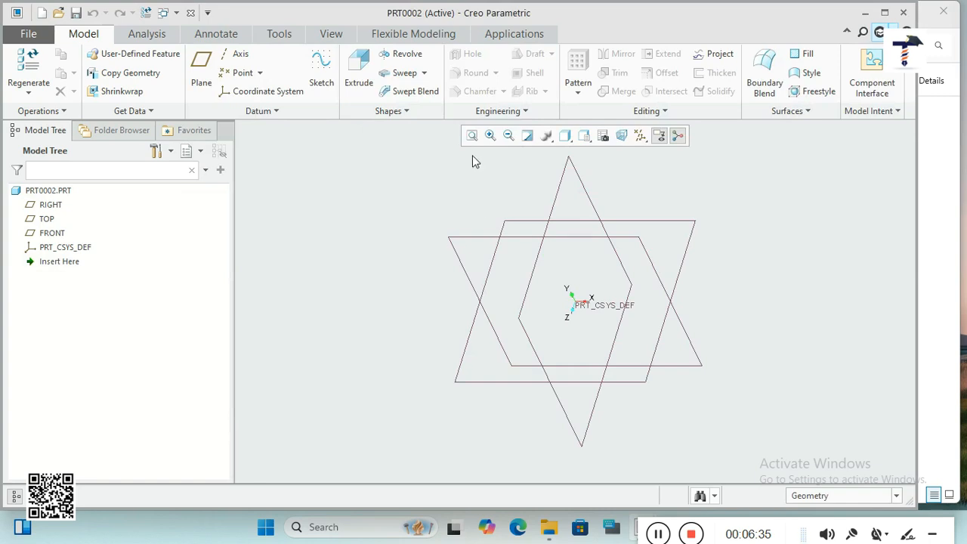
- Start a Revolve on the FRONT plane and sketch a rectangle about 136 by 420 mm to the left of the vertical reference
{"action": "left_click", "coordinate": [408, 59]}
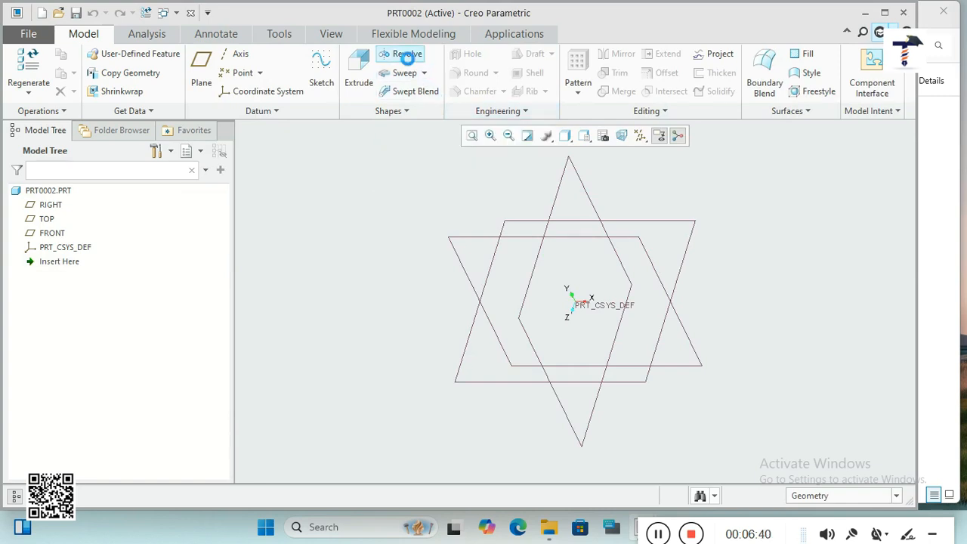
{"action": "left_click", "coordinate": [478, 242]}
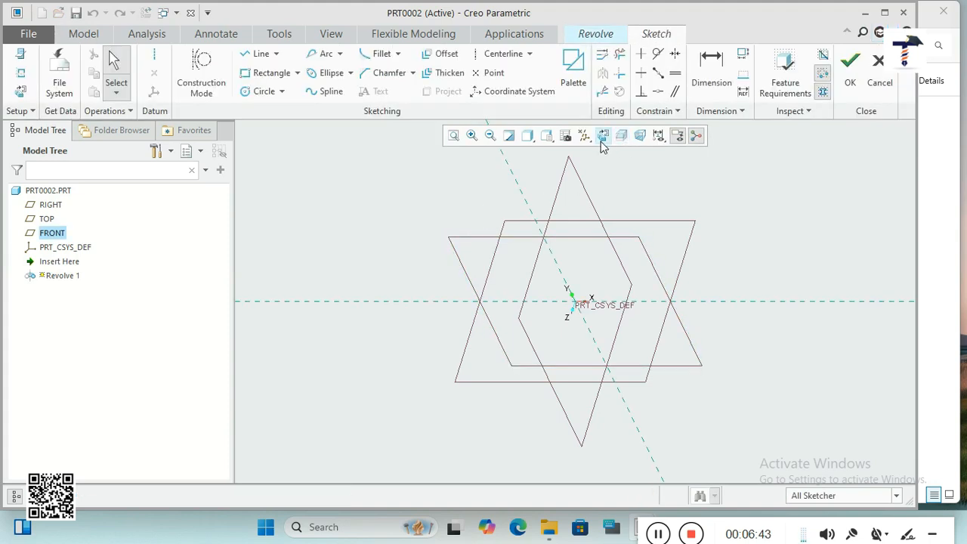
{"action": "left_click", "coordinate": [602, 137]}
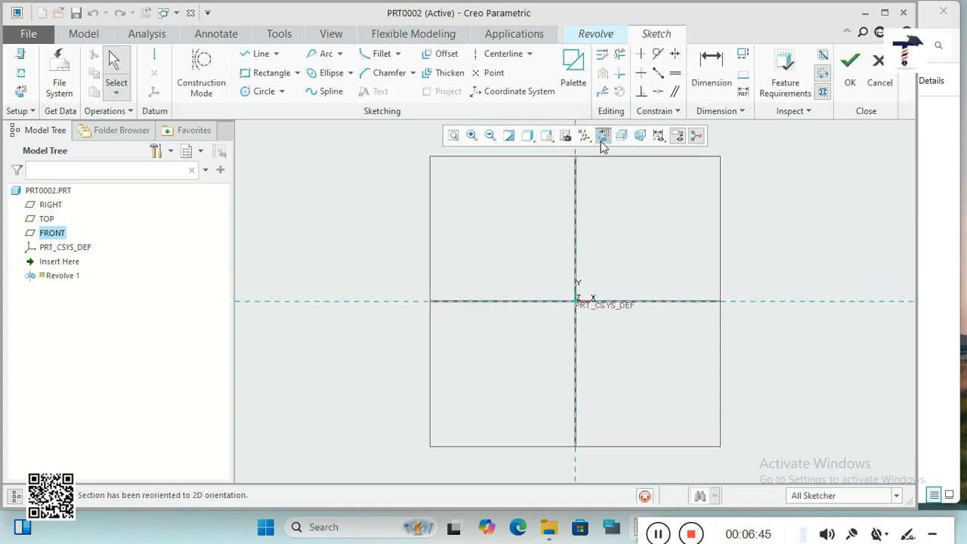
{"action": "left_click", "coordinate": [273, 73]}
{"action": "left_click", "coordinate": [457, 174]}
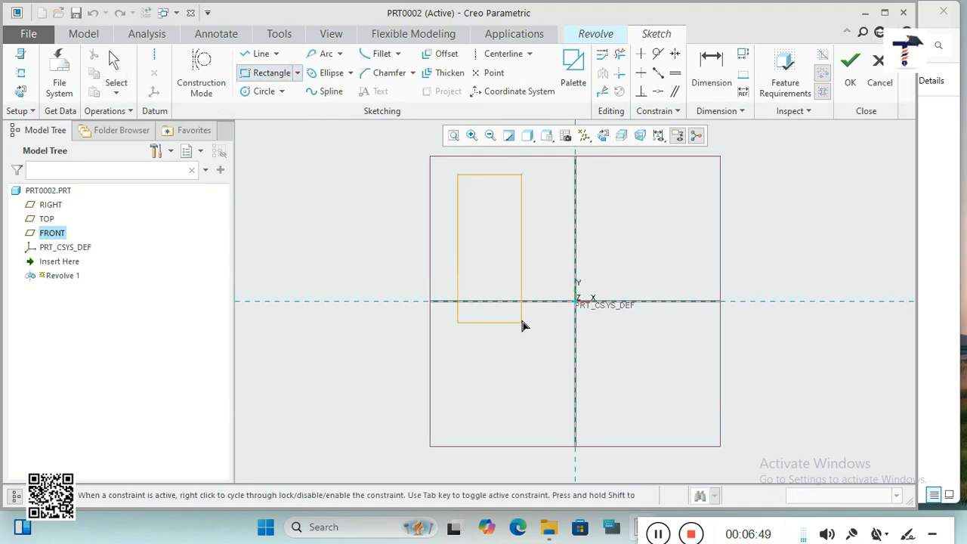
{"action": "left_click", "coordinate": [536, 414]}
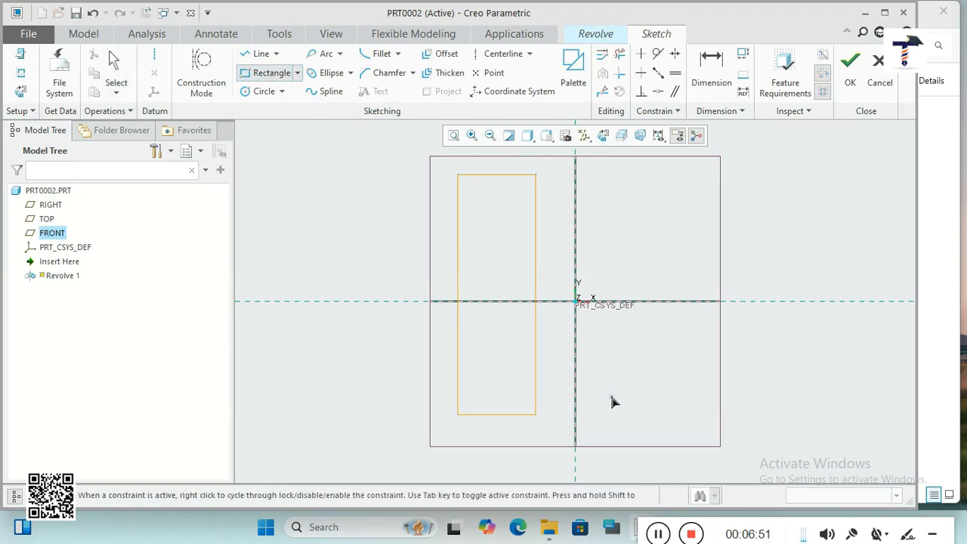
{"action": "middle_click", "coordinate": [612, 401]}
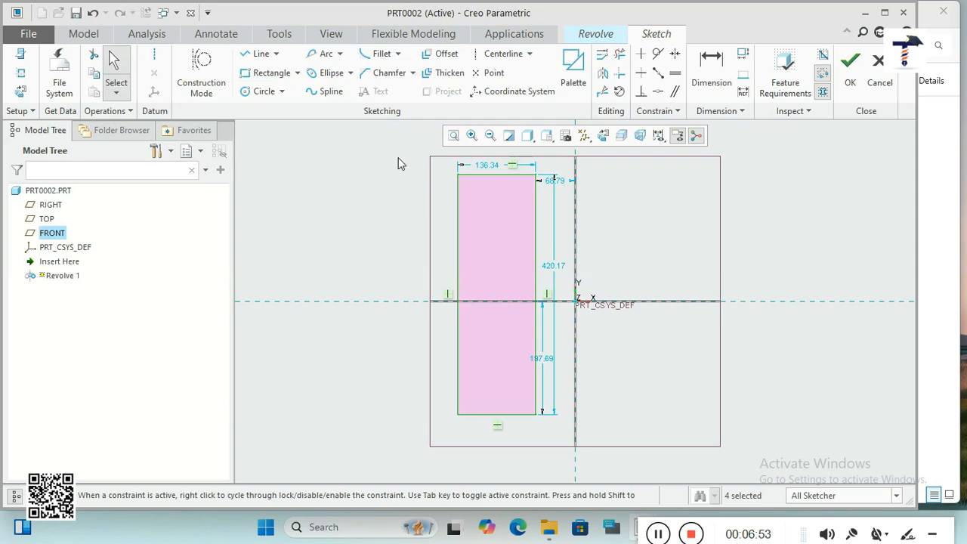
- Add a vertical centerline through the origin as the axis of revolution and finish the rectangle sketch for a 360-degree revolve
{"action": "left_click", "coordinate": [575, 302]}
{"action": "left_click", "coordinate": [575, 251]}
{"action": "middle_click", "coordinate": [612, 352]}
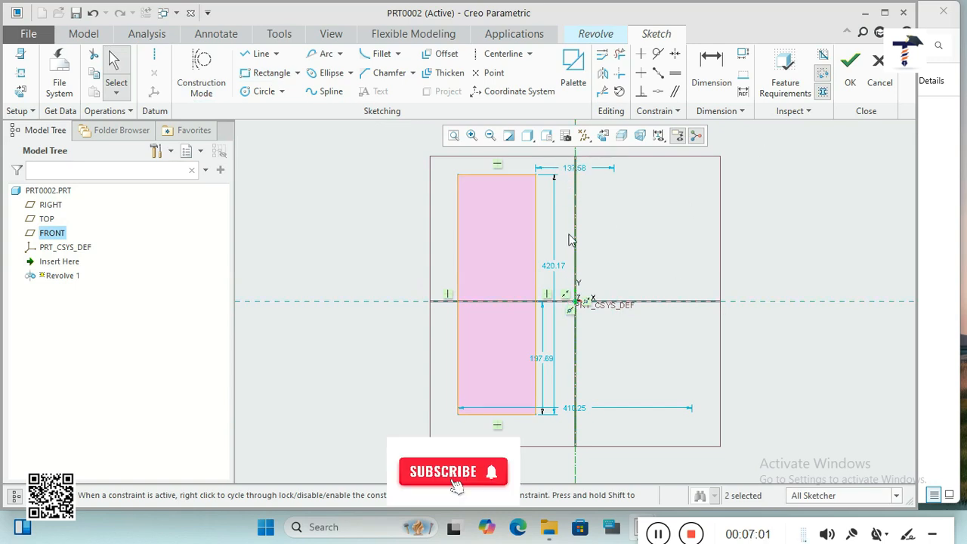
{"action": "left_click", "coordinate": [850, 66]}
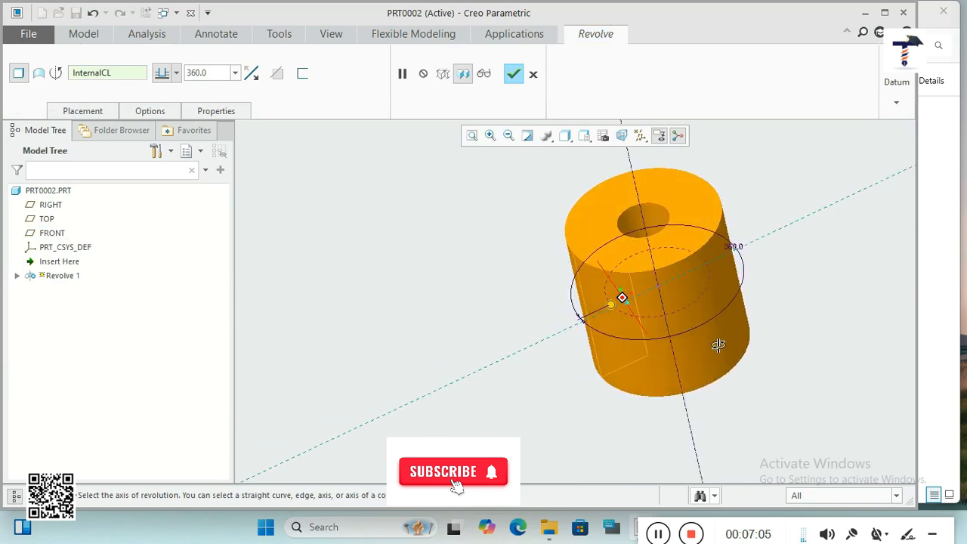
{"action": "middle_click_drag", "start_coordinate": [783, 273], "coordinate": [780, 275]}
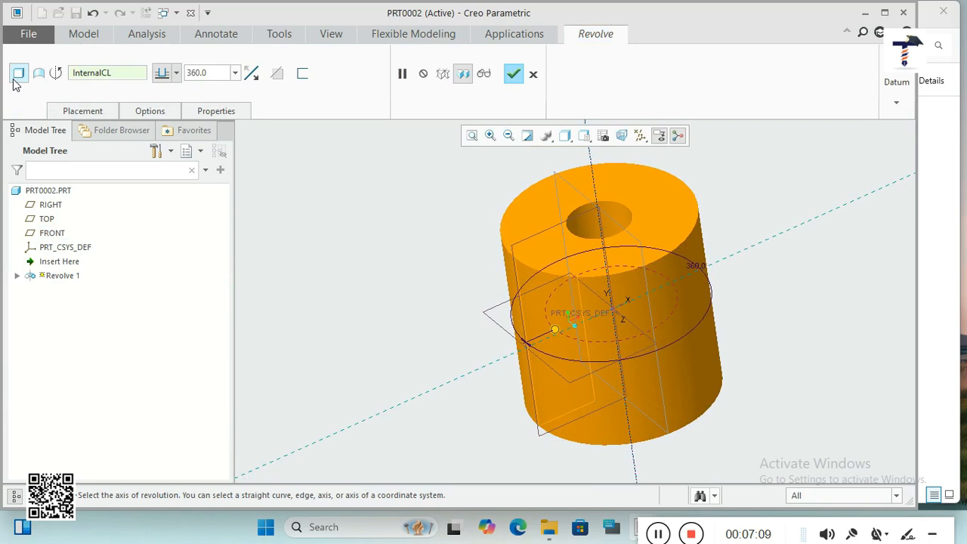
- Set the revolve angle to 270 degrees
{"action": "left_click", "coordinate": [219, 73]}
{"action": "type", "text": "27"}
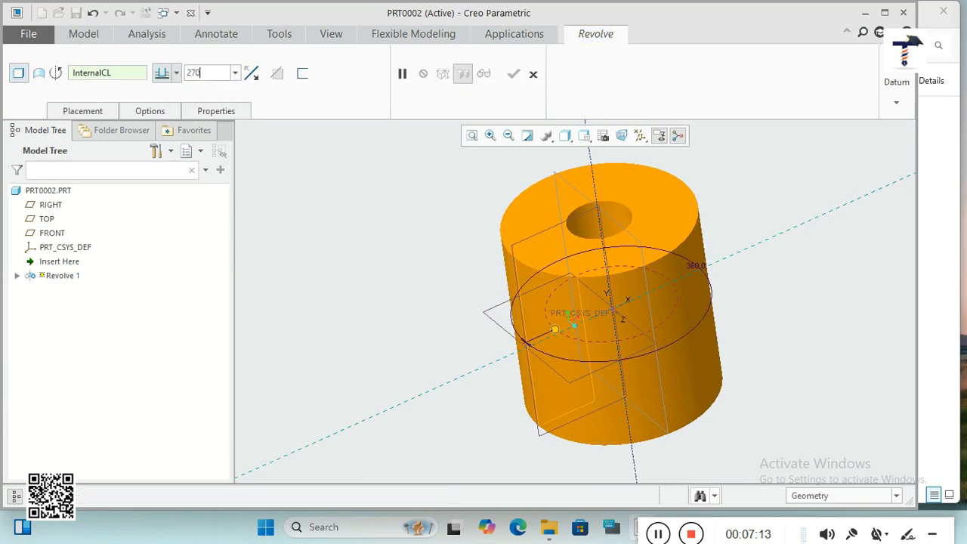
{"action": "type", "text": "0"}
{"action": "key", "text": "Return"}
{"action": "middle_click_drag", "start_coordinate": [382, 264], "coordinate": [471, 258]}
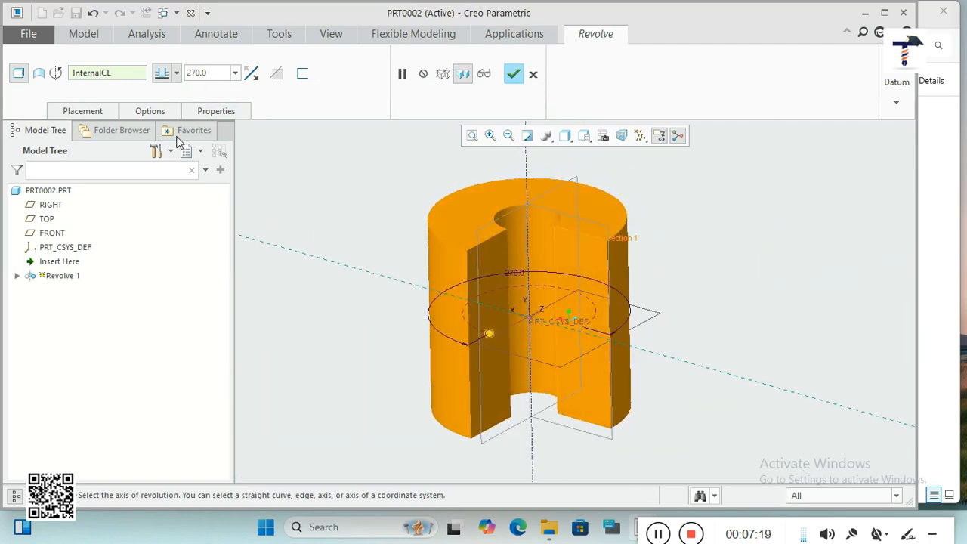
- Give the revolve a second side with a variable angle of 45 degrees
{"action": "left_click", "coordinate": [83, 111]}
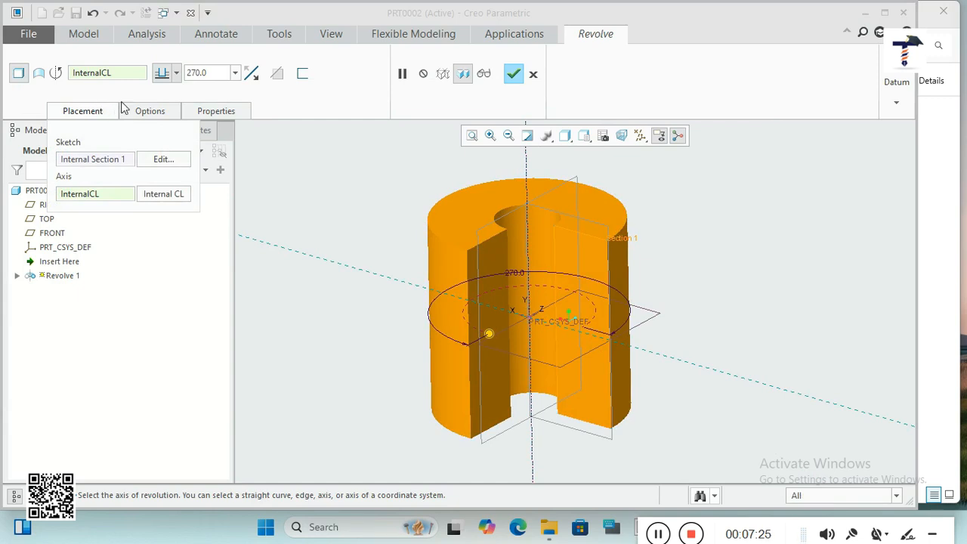
{"action": "left_click", "coordinate": [152, 112]}
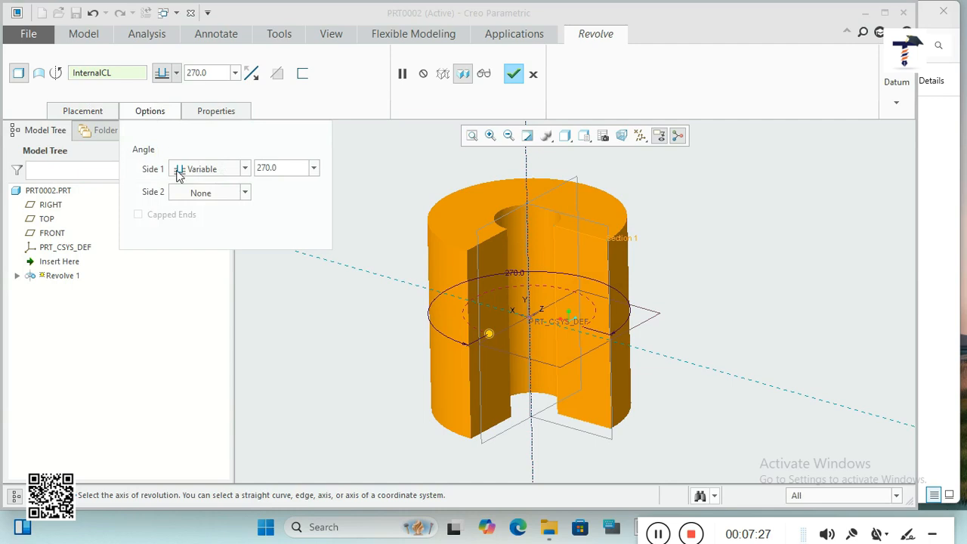
{"action": "left_click", "coordinate": [245, 192]}
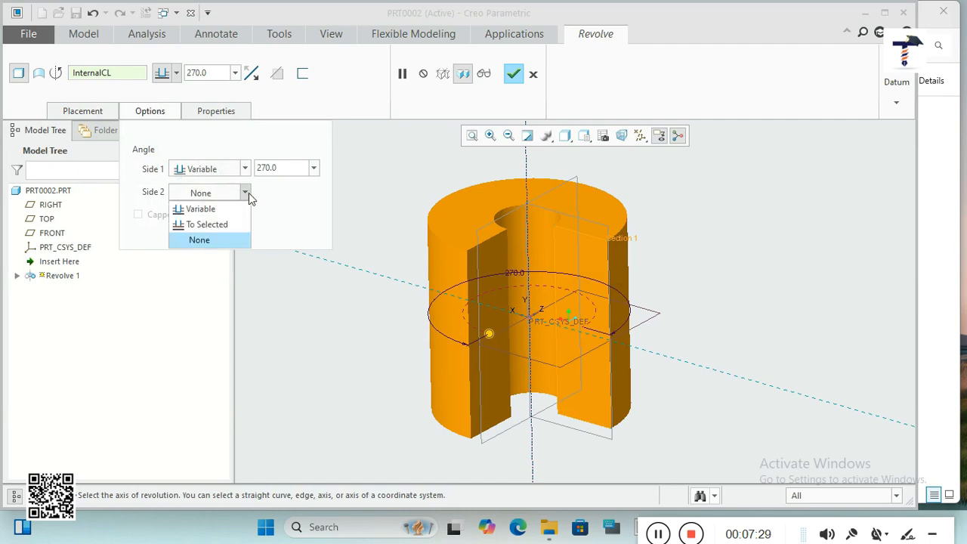
{"action": "left_click", "coordinate": [226, 209]}
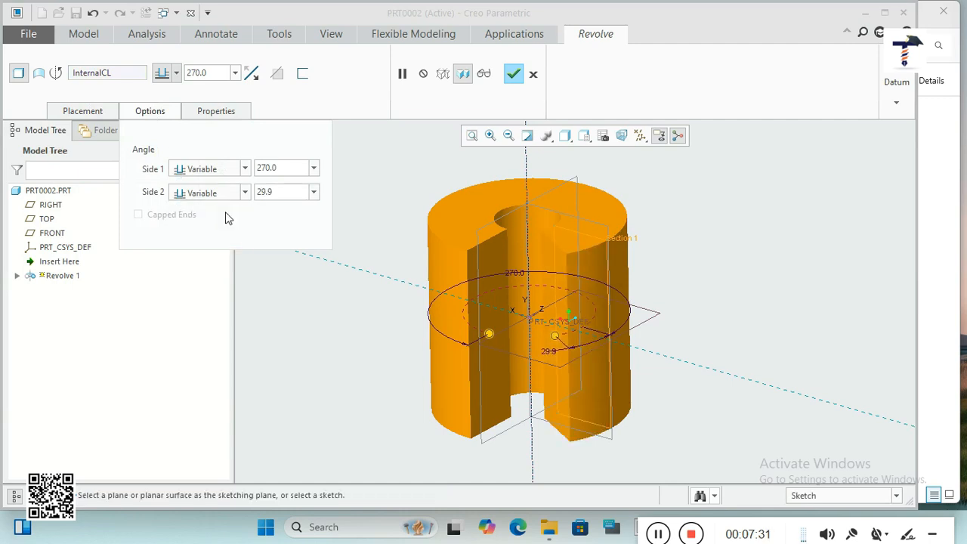
{"action": "left_click_drag", "start_coordinate": [279, 193], "coordinate": [256, 195]}
{"action": "type", "text": "45"}
{"action": "key", "text": "Return"}
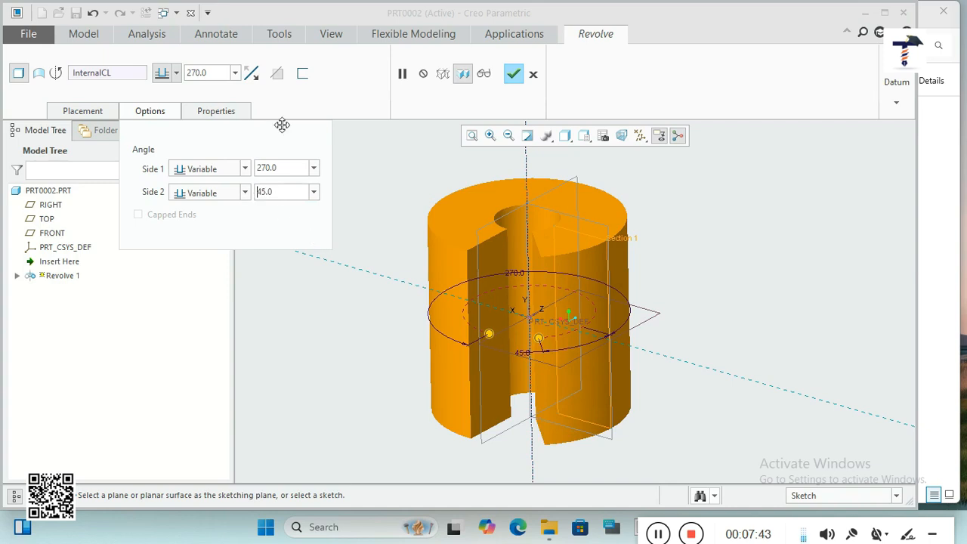
- Turn on Thicken Sketch for the revolve and set its second side to None
{"action": "left_click", "coordinate": [302, 73]}
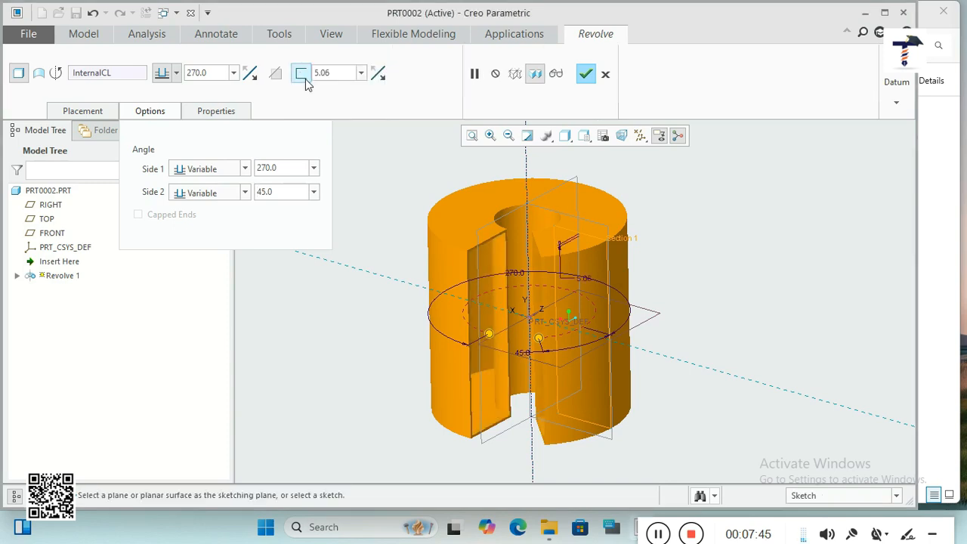
{"action": "mouse_move", "coordinate": [480, 275]}
{"action": "middle_mouse_down"}
{"action": "mouse_move", "coordinate": [492, 264]}
{"action": "mouse_move", "coordinate": [513, 269]}
{"action": "mouse_move", "coordinate": [477, 282]}
{"action": "middle_mouse_up"}
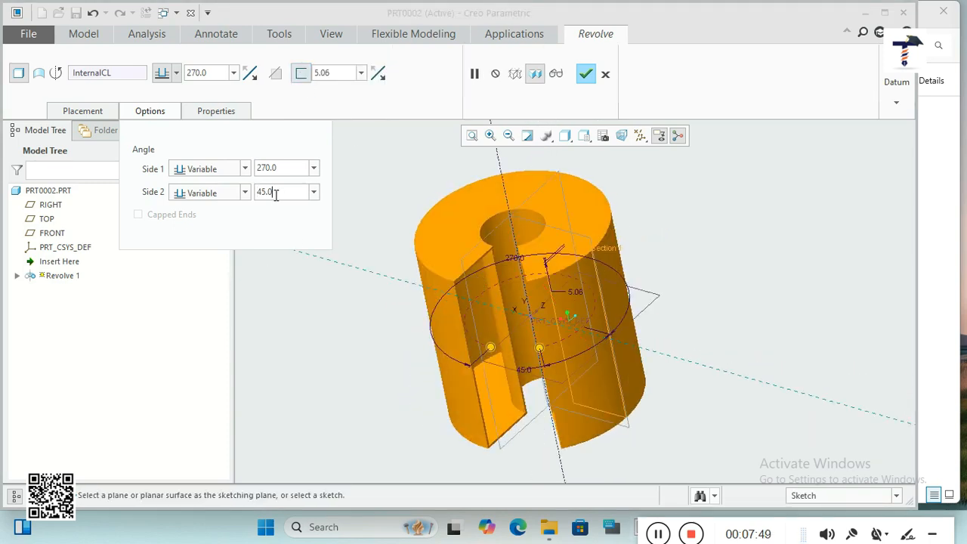
{"action": "left_click", "coordinate": [244, 193]}
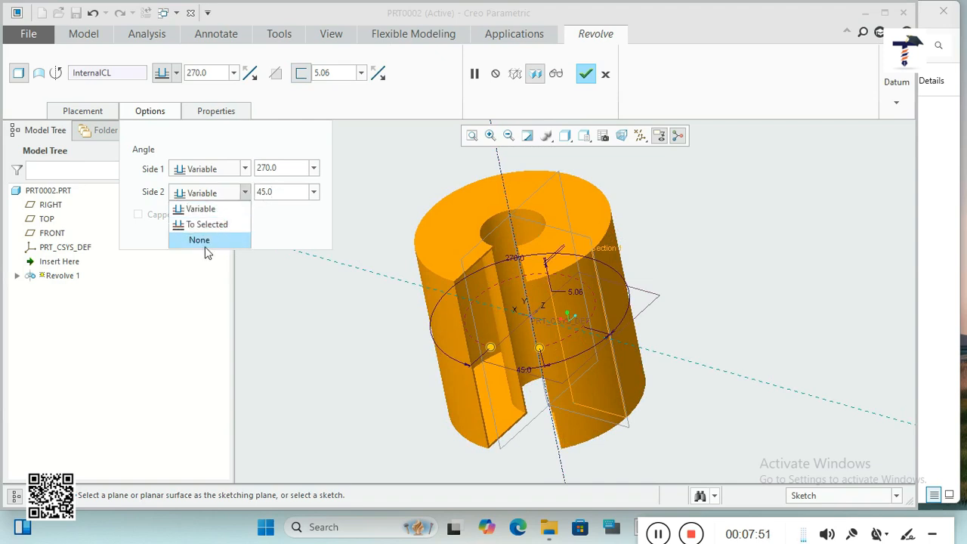
{"action": "left_click", "coordinate": [205, 245]}
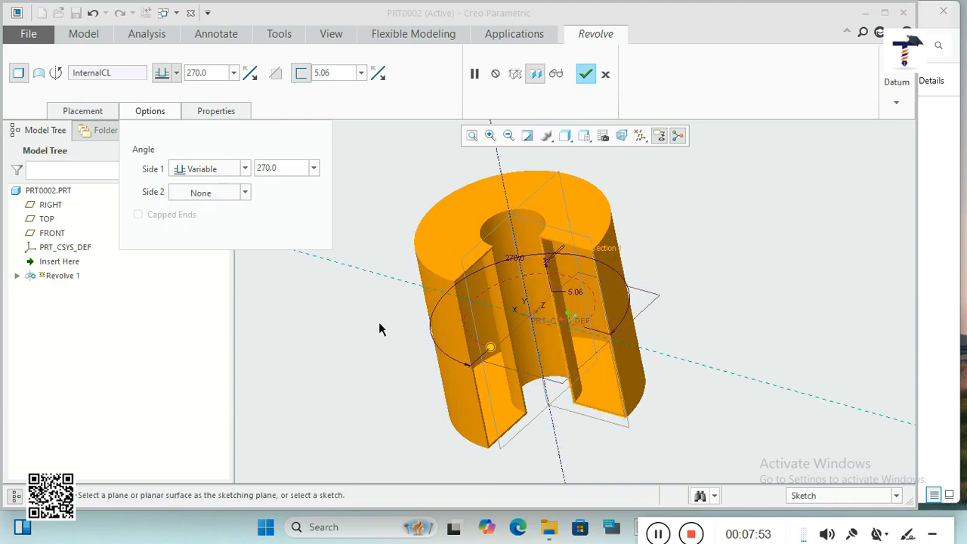
{"action": "mouse_move", "coordinate": [379, 328]}
{"action": "middle_mouse_down"}
{"action": "mouse_move", "coordinate": [410, 291]}
{"action": "mouse_move", "coordinate": [370, 318]}
{"action": "middle_mouse_up"}
{"action": "scroll", "coordinate": [522, 296], "scroll_direction": "up", "scroll_amount": 4}
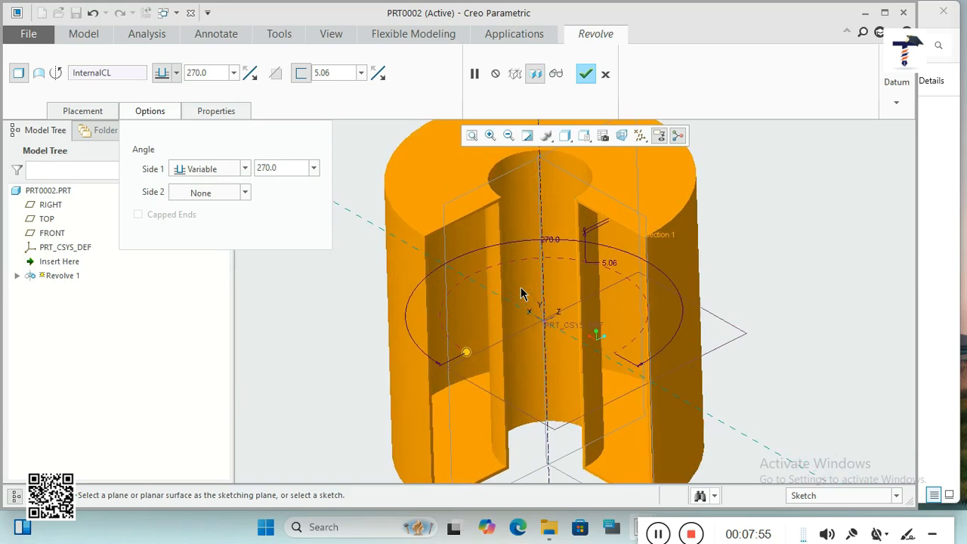
- Set the wall thickness of the thickened revolve to 20 mm
{"action": "left_click", "coordinate": [338, 75]}
{"action": "type", "text": "20"}
{"action": "key", "text": "Return"}
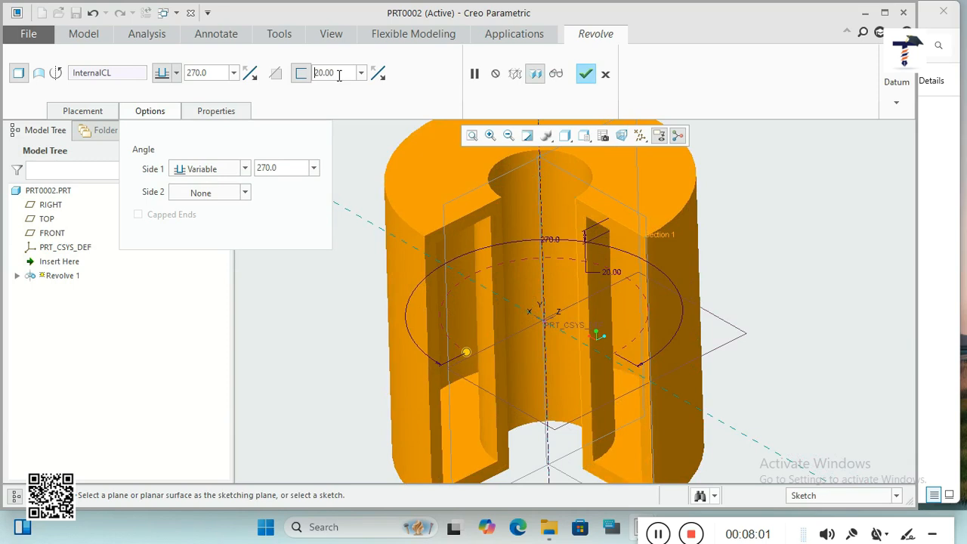
{"action": "scroll", "coordinate": [541, 285], "scroll_direction": "down", "scroll_amount": 3}
{"action": "mouse_move", "coordinate": [539, 281]}
{"action": "middle_mouse_down"}
{"action": "mouse_move", "coordinate": [544, 252]}
{"action": "mouse_move", "coordinate": [549, 293]}
{"action": "middle_mouse_up"}
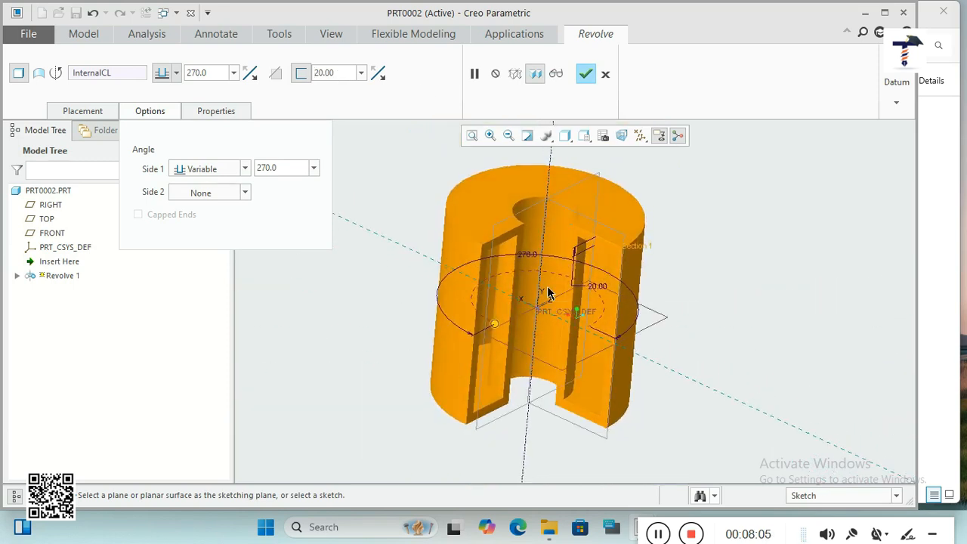
{"action": "middle_click_drag", "start_coordinate": [665, 300], "coordinate": [693, 276]}
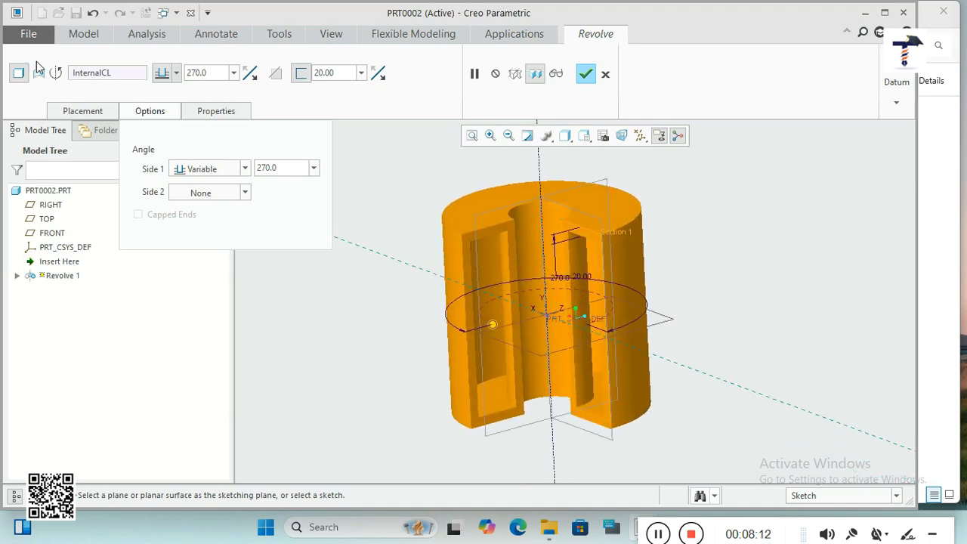
- Try the revolve as a surface, switching its capped ends on and off again
{"action": "left_click", "coordinate": [39, 73]}
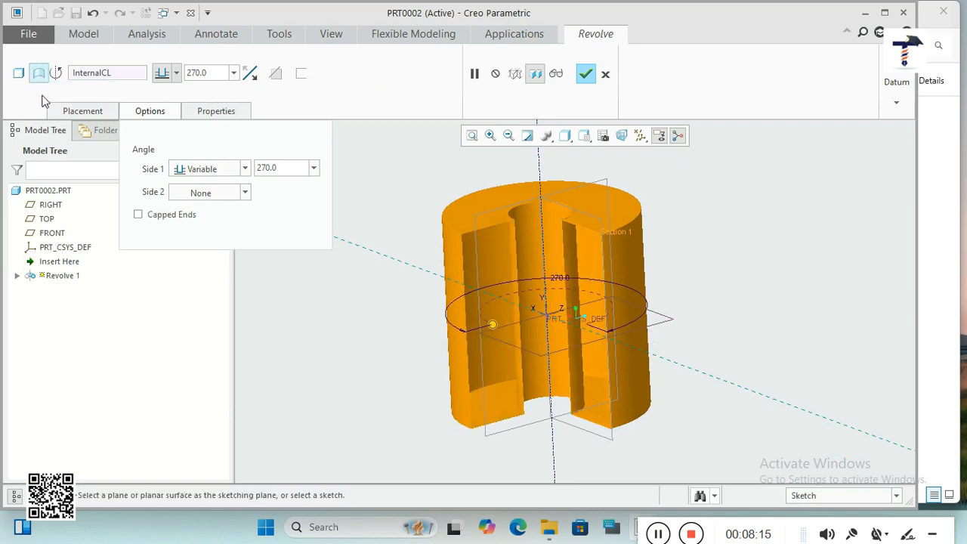
{"action": "mouse_move", "coordinate": [412, 340]}
{"action": "middle_mouse_down"}
{"action": "mouse_move", "coordinate": [428, 339]}
{"action": "mouse_move", "coordinate": [424, 358]}
{"action": "mouse_move", "coordinate": [416, 334]}
{"action": "middle_mouse_up"}
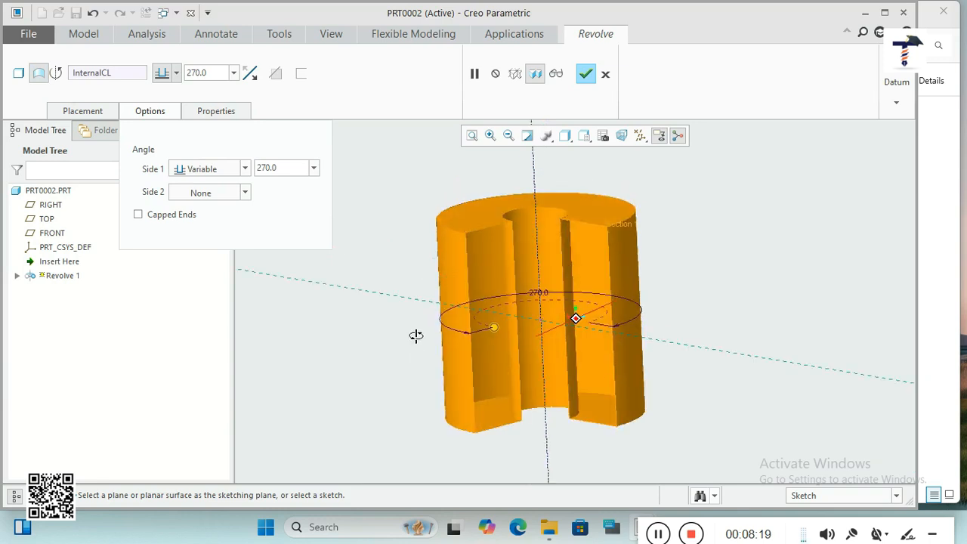
{"action": "left_click", "coordinate": [138, 215]}
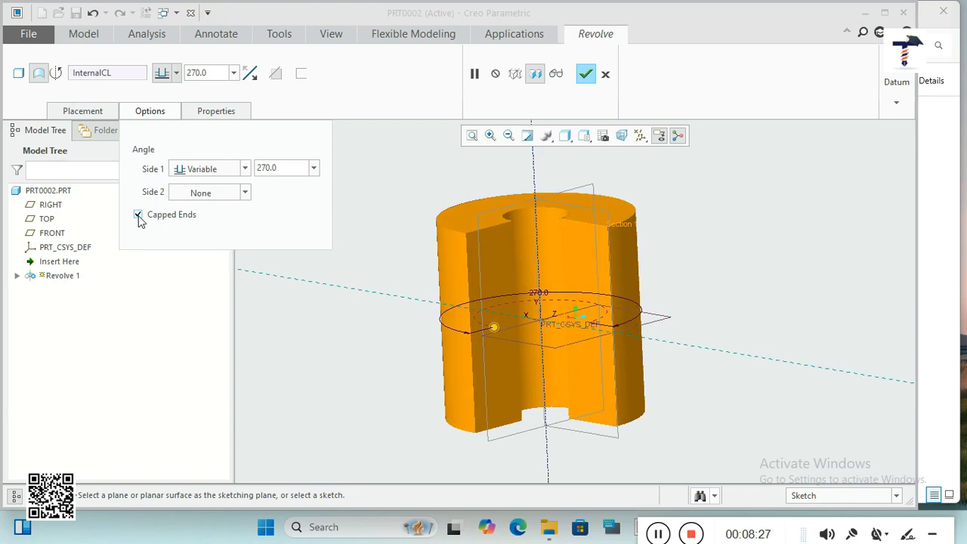
{"action": "left_click", "coordinate": [138, 215]}
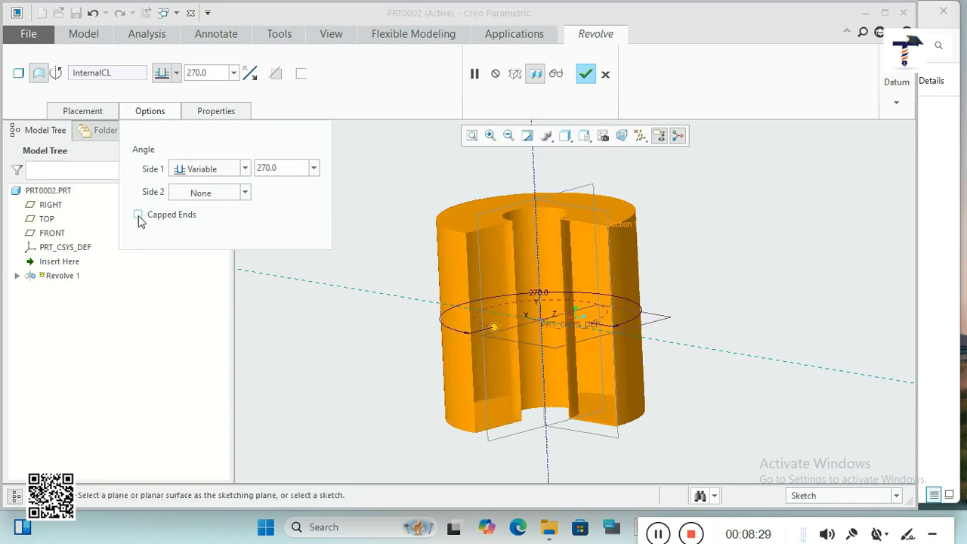
- Return the revolve to a solid and turn Thicken Sketch back on with the 20 mm wall
{"action": "left_click", "coordinate": [16, 75]}
{"action": "mouse_move", "coordinate": [339, 279]}
{"action": "middle_mouse_down"}
{"action": "mouse_move", "coordinate": [353, 303]}
{"action": "mouse_move", "coordinate": [349, 290]}
{"action": "middle_mouse_up"}
{"action": "left_click", "coordinate": [300, 72]}
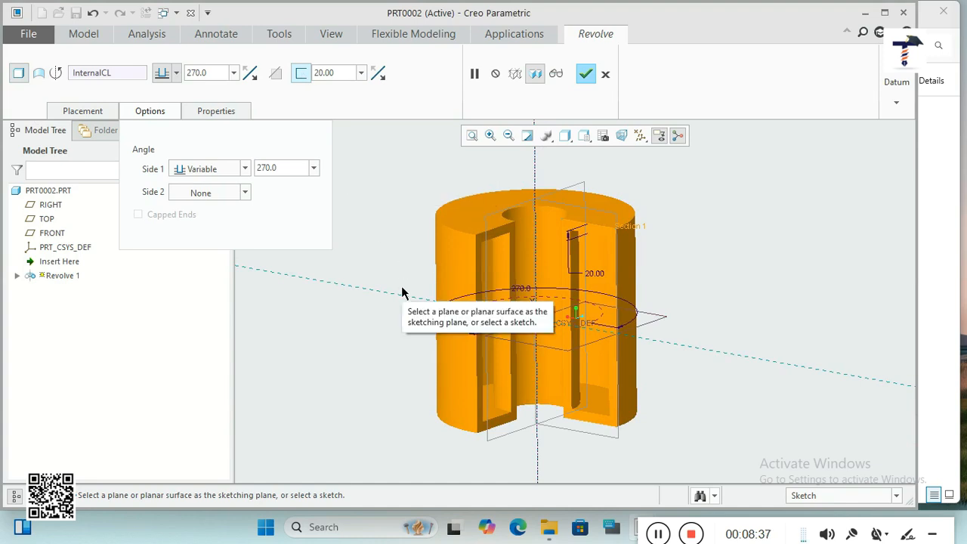
{"action": "mouse_move", "coordinate": [401, 292]}
{"action": "middle_mouse_down"}
{"action": "mouse_move", "coordinate": [390, 285]}
{"action": "mouse_move", "coordinate": [399, 296]}
{"action": "middle_mouse_up"}
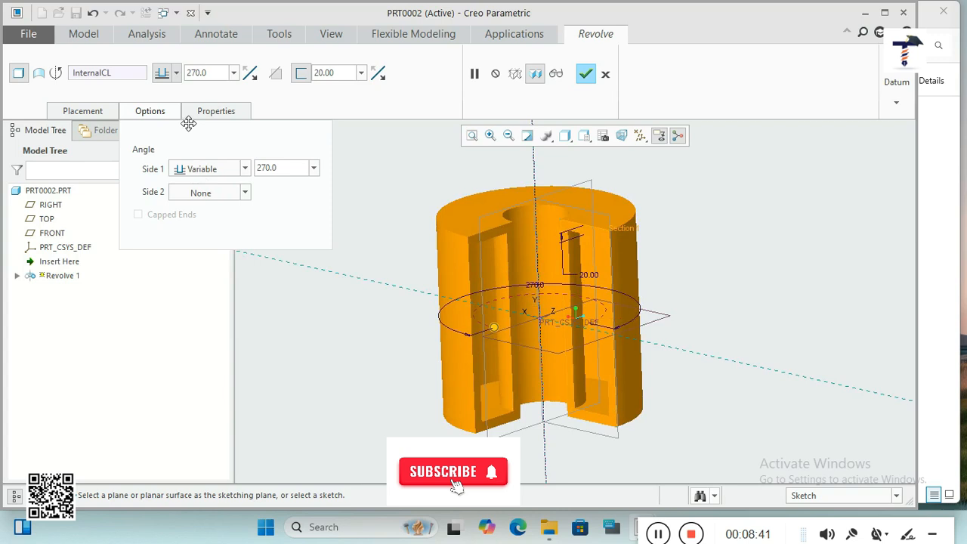
- Try the Symmetric angle option to spread the 270-degree revolve equally on both sides of the sketch plane
{"action": "left_click", "coordinate": [176, 72]}
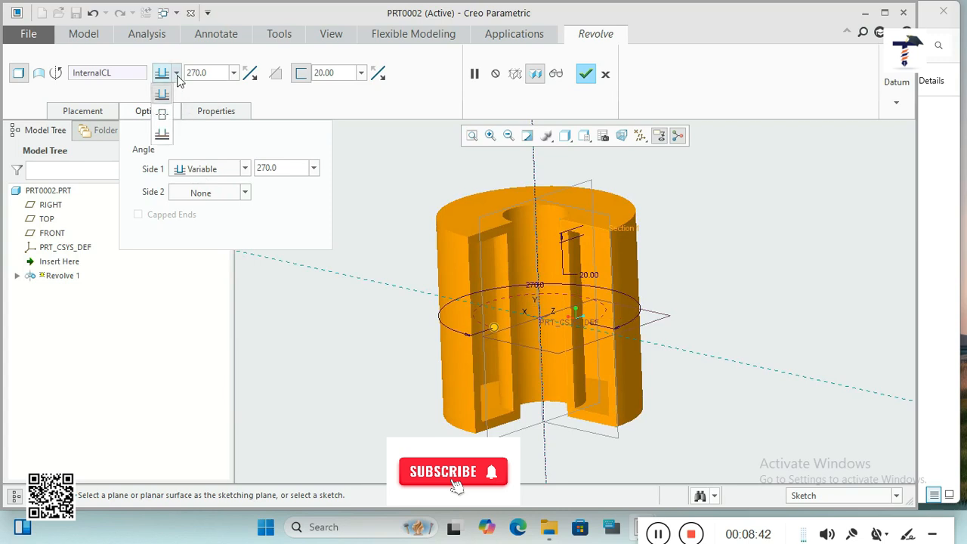
{"action": "left_click", "coordinate": [163, 115]}
{"action": "mouse_move", "coordinate": [342, 307]}
{"action": "middle_mouse_down"}
{"action": "mouse_move", "coordinate": [343, 292]}
{"action": "mouse_move", "coordinate": [343, 318]}
{"action": "middle_mouse_up"}
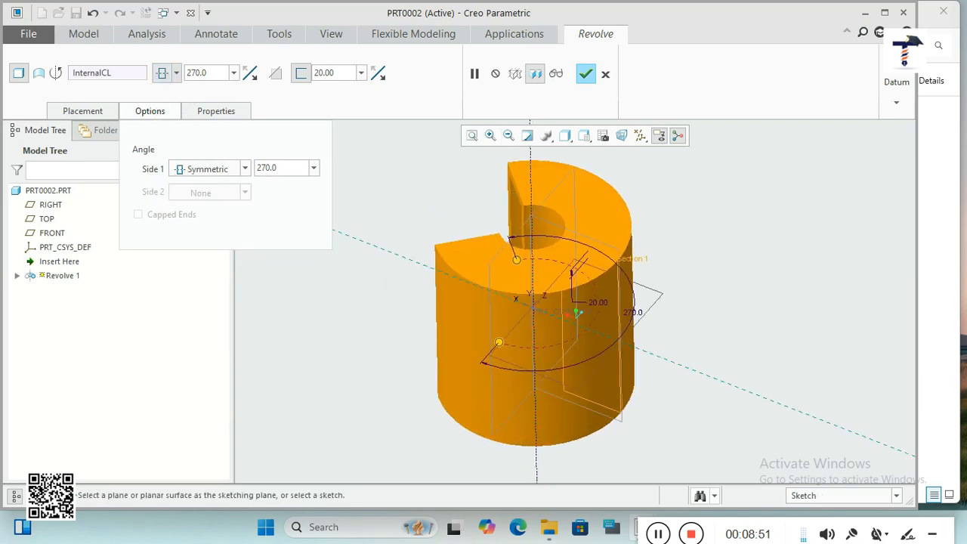
{"action": "middle_click_drag", "start_coordinate": [597, 329], "coordinate": [636, 347]}
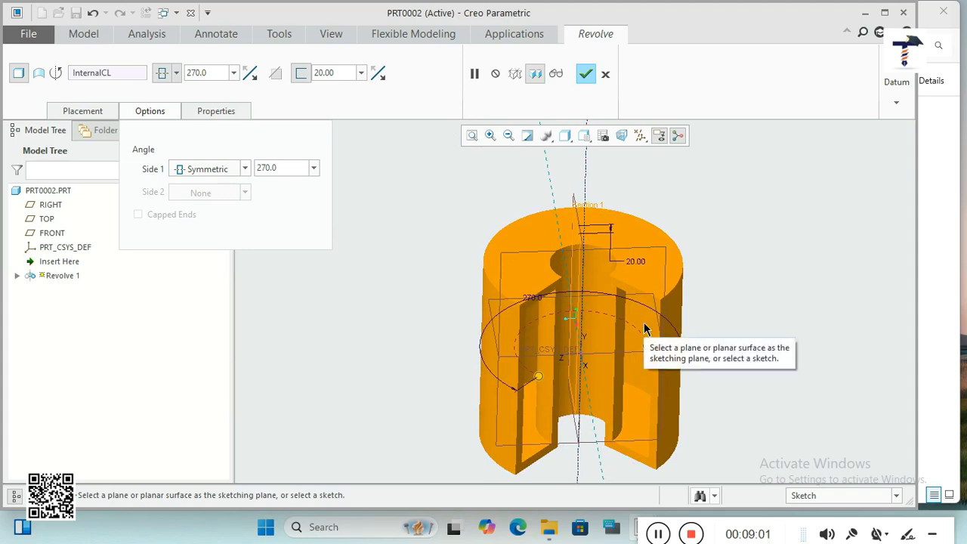
- Try the To Selected angle option, and return the revolve to the Variable option at 270 degrees
{"action": "left_click", "coordinate": [161, 73]}
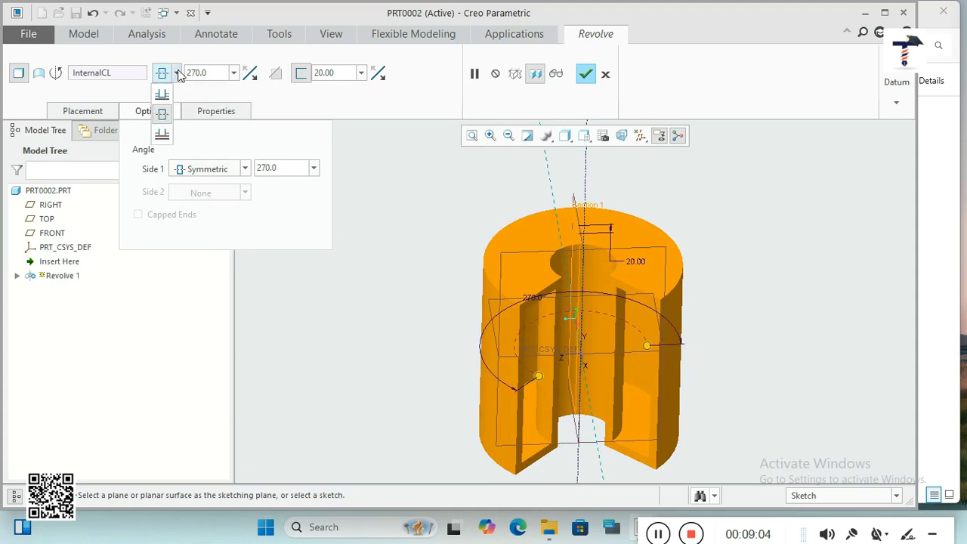
{"action": "left_click", "coordinate": [162, 132]}
{"action": "left_click", "coordinate": [176, 74]}
{"action": "left_click", "coordinate": [173, 89]}
{"action": "left_click", "coordinate": [176, 74]}
{"action": "left_click", "coordinate": [167, 94]}
{"action": "middle_click_drag", "start_coordinate": [369, 317], "coordinate": [351, 300]}
{"action": "middle_click_drag", "start_coordinate": [423, 257], "coordinate": [329, 268]}
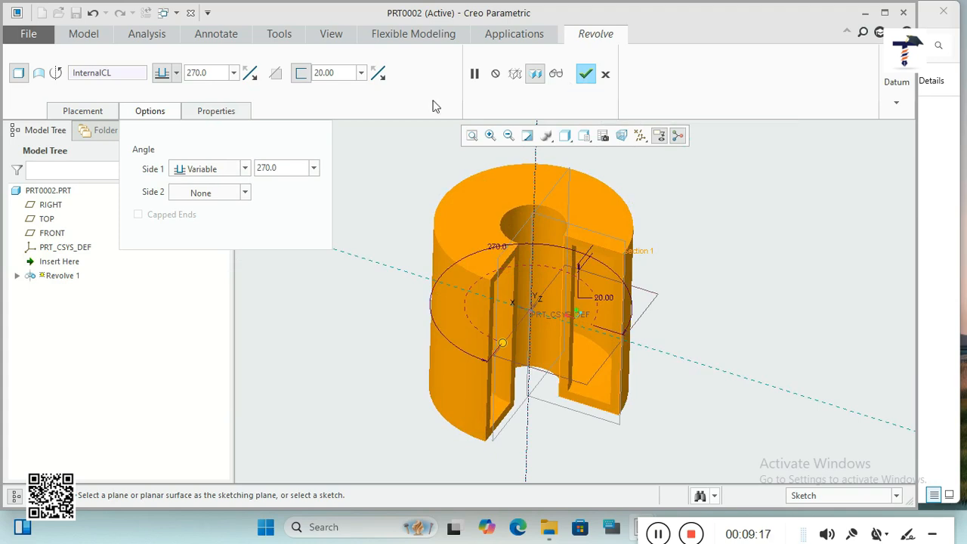
- Complete the thickened 270-degree revolve
{"action": "left_click", "coordinate": [586, 74]}
{"action": "left_click", "coordinate": [710, 339]}
{"action": "middle_click_drag", "start_coordinate": [710, 339], "coordinate": [662, 351]}
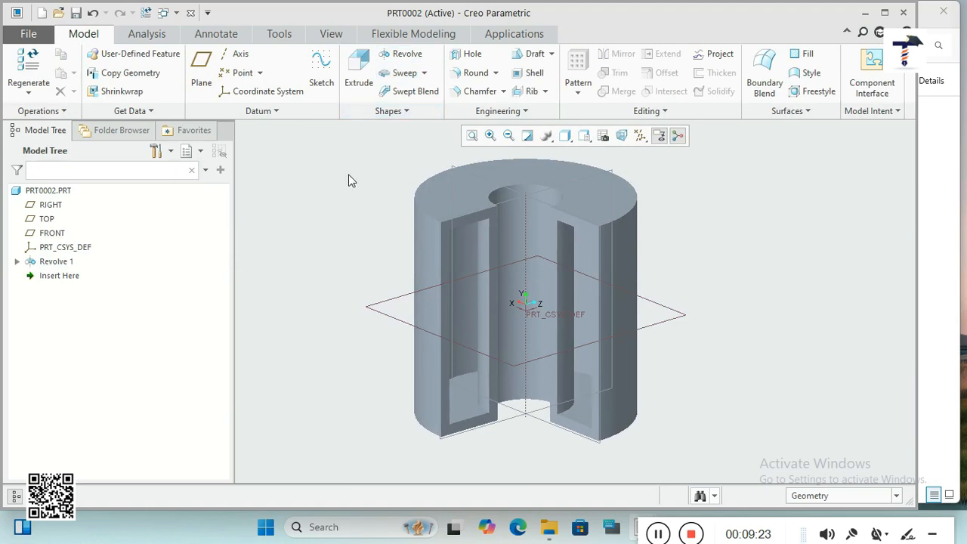
- Start a Revolve that removes material and sketch a rectangle on the RIGHT plane, overlapping the lower edge of the hollow cylinder
{"action": "left_click", "coordinate": [404, 56]}
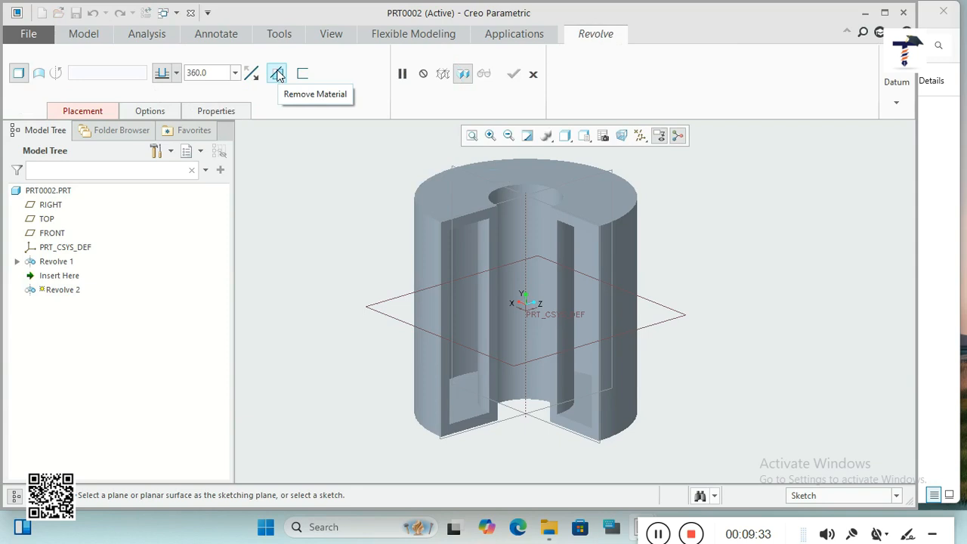
{"action": "left_click", "coordinate": [538, 192]}
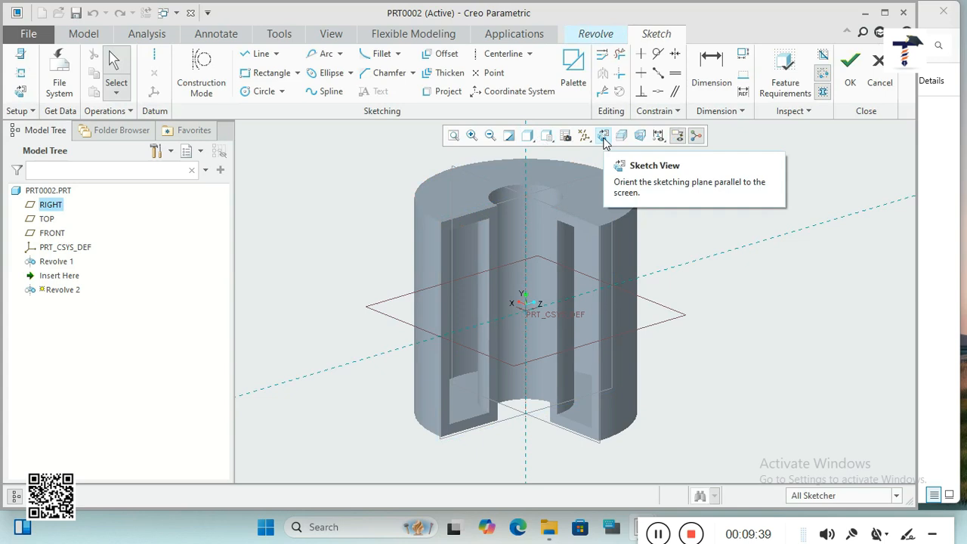
{"action": "left_click", "coordinate": [603, 135]}
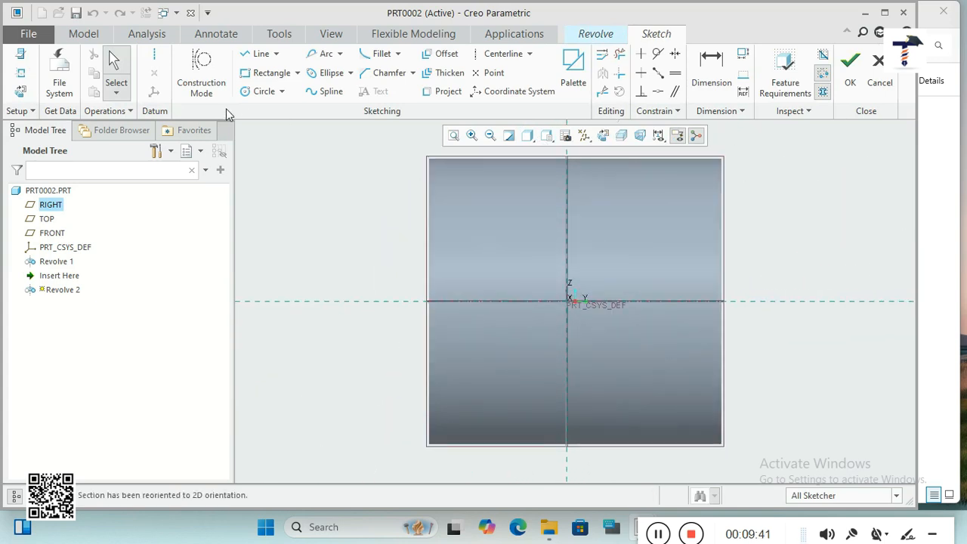
{"action": "left_click", "coordinate": [256, 75]}
{"action": "left_click", "coordinate": [499, 406]}
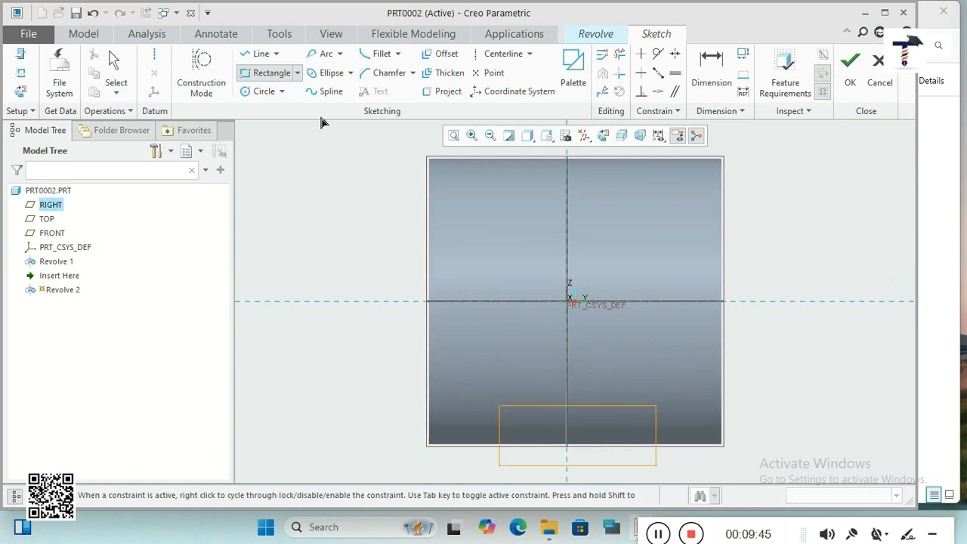
- Add a geometry centerline along the cylinder's horizontal axis as the axis of revolution, and finish the rectangle sketch
{"action": "left_click", "coordinate": [154, 54]}
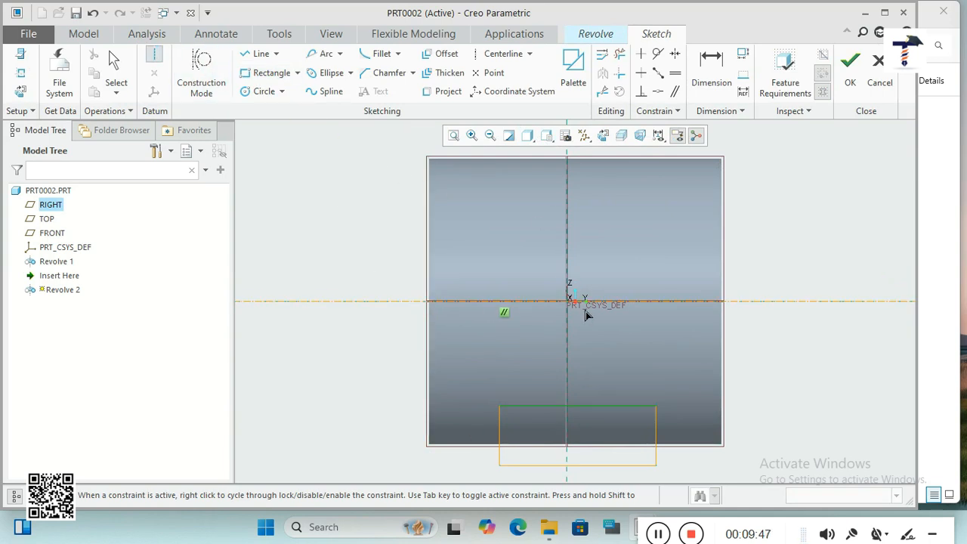
{"action": "left_click", "coordinate": [634, 302]}
{"action": "middle_click", "coordinate": [776, 355]}
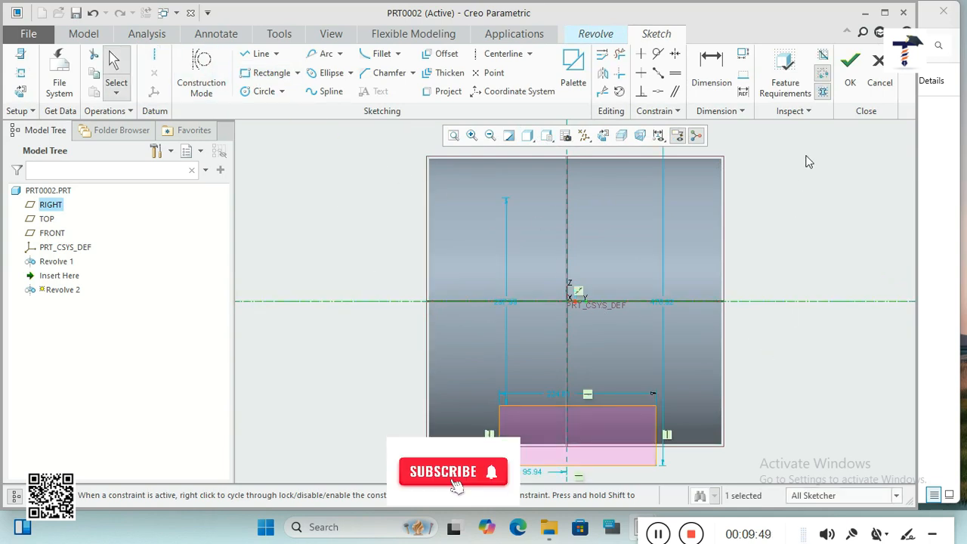
{"action": "left_click", "coordinate": [850, 64]}
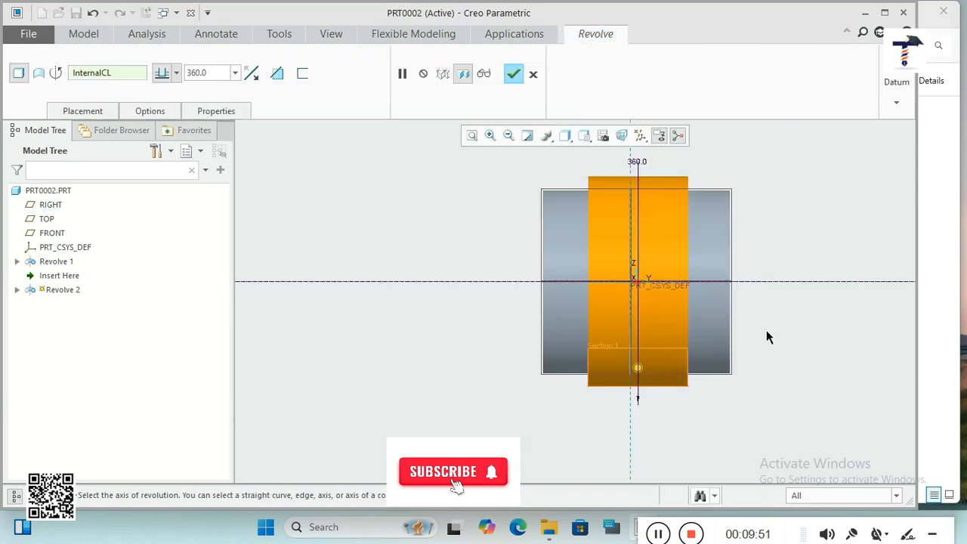
- Set the 360-degree revolve to remove material, and complete the cut around the middle of the cylinder's outer wall
{"action": "left_click", "coordinate": [470, 136]}
{"action": "middle_click_drag", "start_coordinate": [722, 226], "coordinate": [745, 339]}
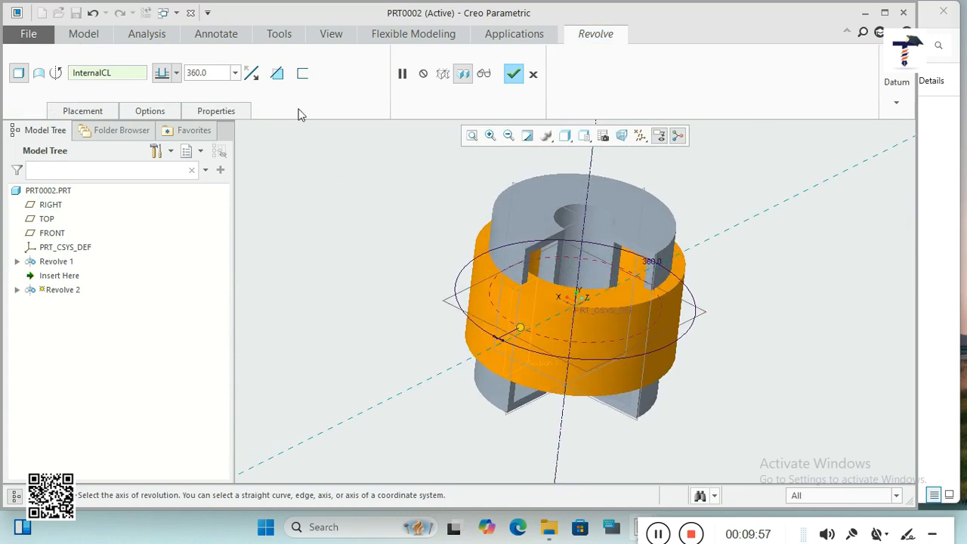
{"action": "left_click", "coordinate": [283, 81]}
{"action": "mouse_move", "coordinate": [407, 302]}
{"action": "middle_mouse_down"}
{"action": "mouse_move", "coordinate": [388, 285]}
{"action": "mouse_move", "coordinate": [411, 296]}
{"action": "middle_mouse_up"}
{"action": "scroll", "coordinate": [734, 279], "scroll_direction": "down", "scroll_amount": 1}
{"action": "middle_click_drag", "start_coordinate": [730, 285], "coordinate": [723, 274]}
{"action": "left_click", "coordinate": [532, 73]}
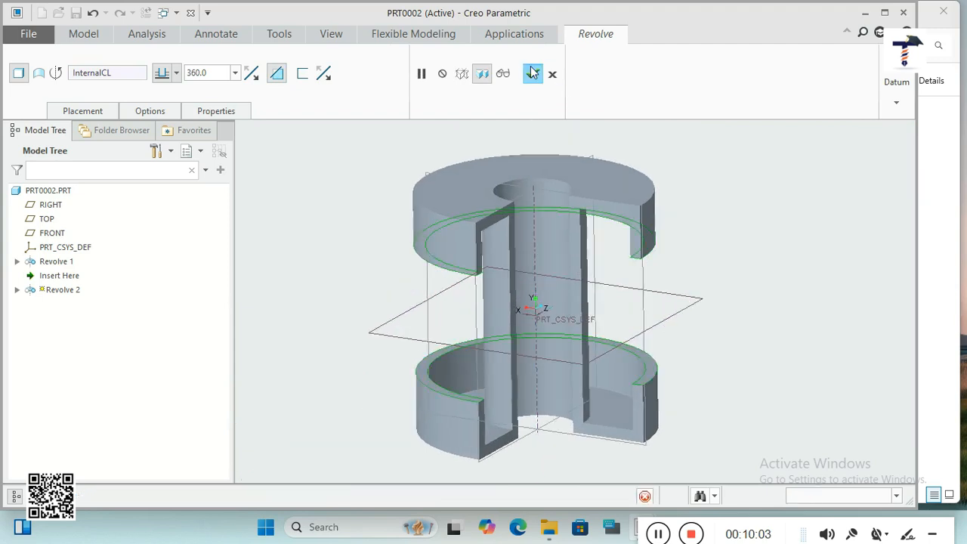
{"action": "middle_click_drag", "start_coordinate": [730, 280], "coordinate": [740, 282]}
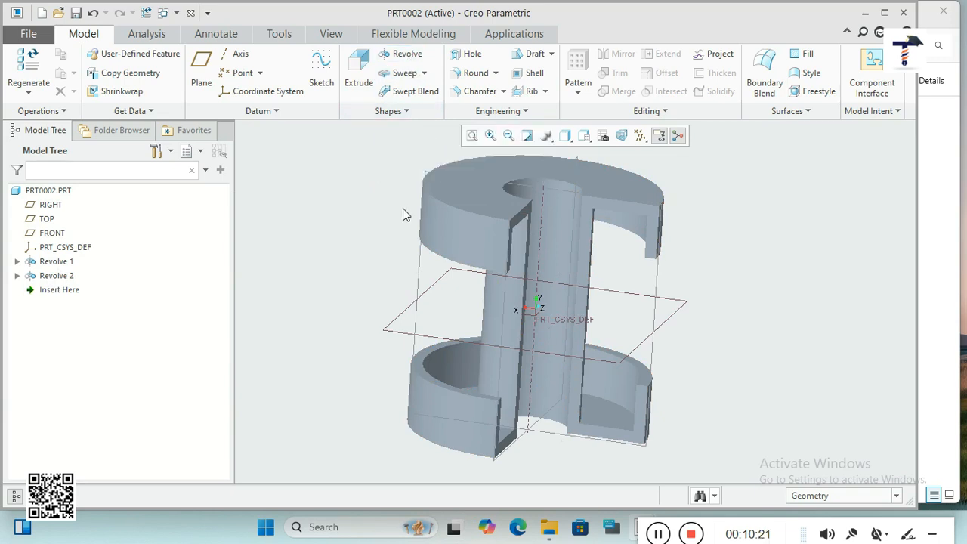
{"action": "left_click", "coordinate": [62, 261]}
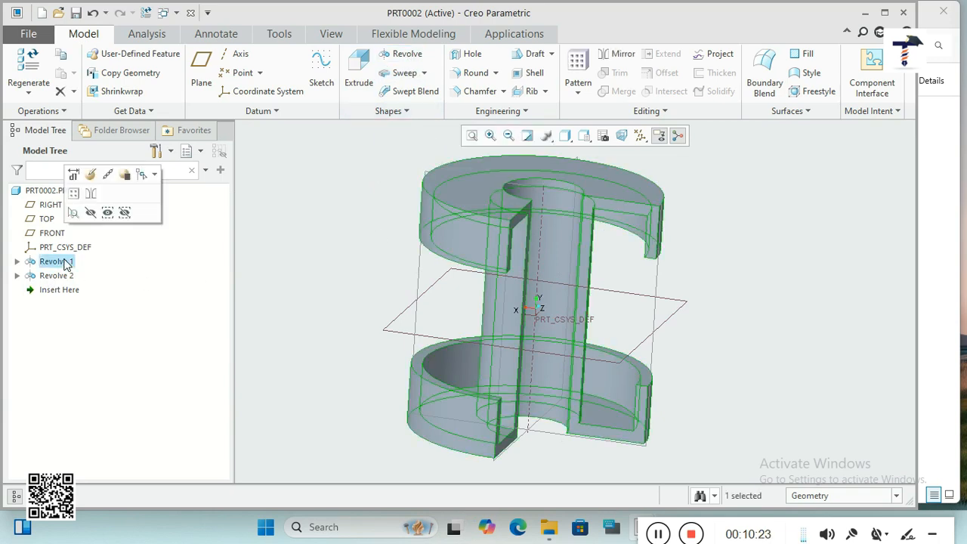
{"action": "left_click", "coordinate": [318, 263]}
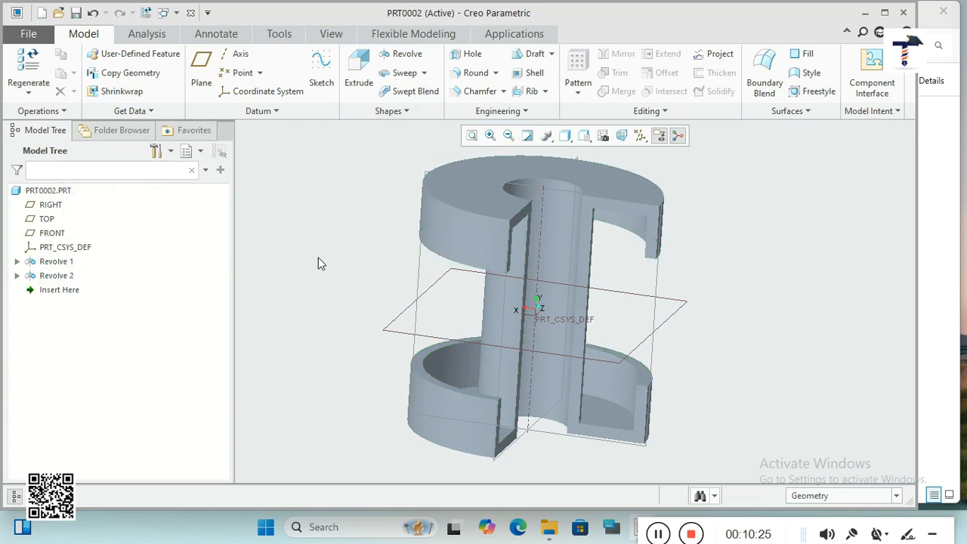